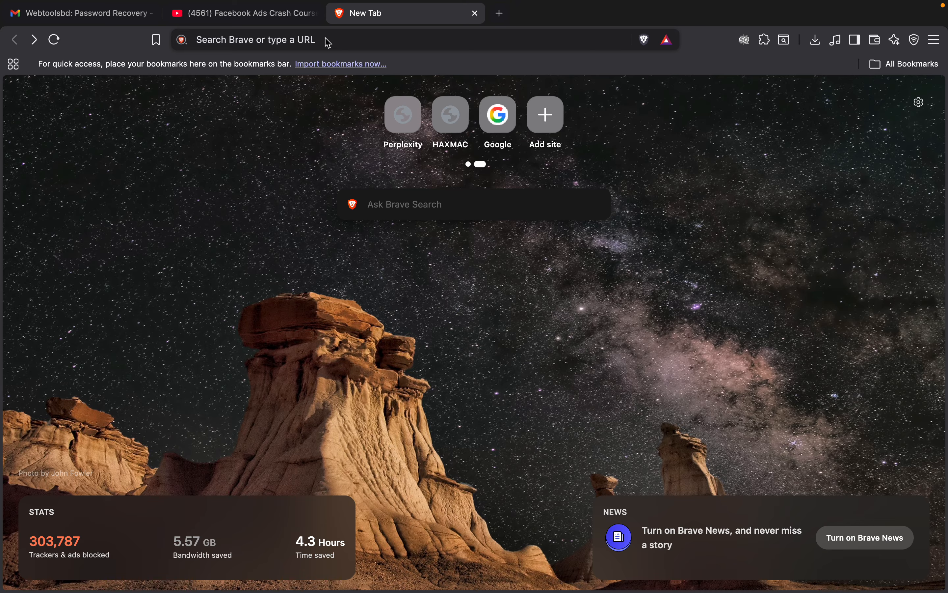
- Go to ads.google.com and start the Google Ads sign-up for a first campaign
left_click(325, 39)
type("ads.gogo")
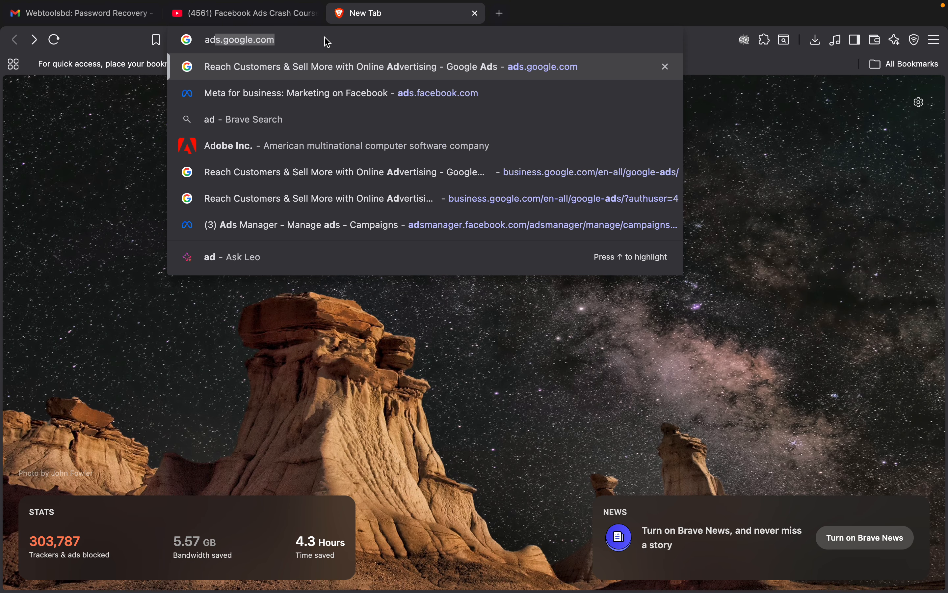
key("BackSpace")
key("BackSpace")
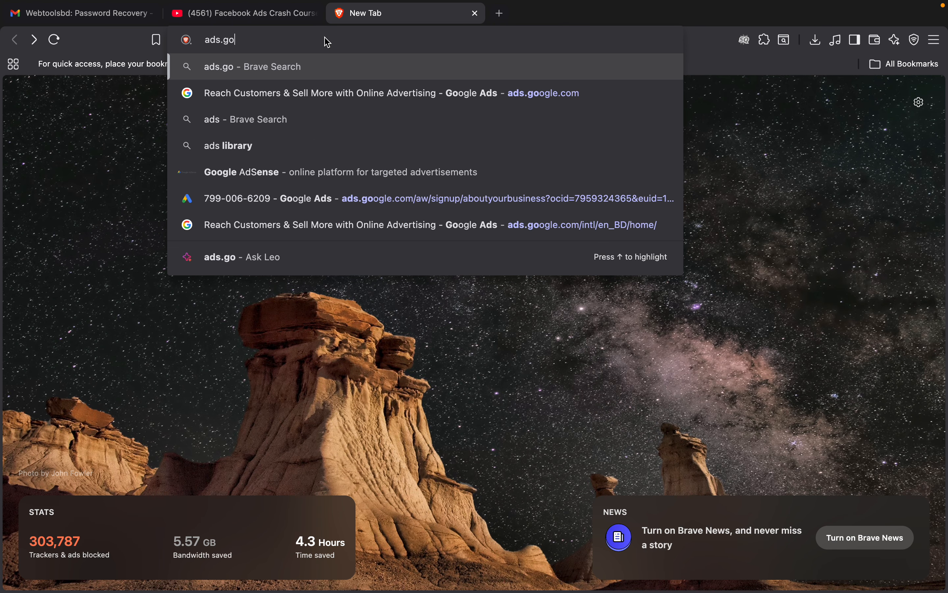
type("ogl")
key("Return")
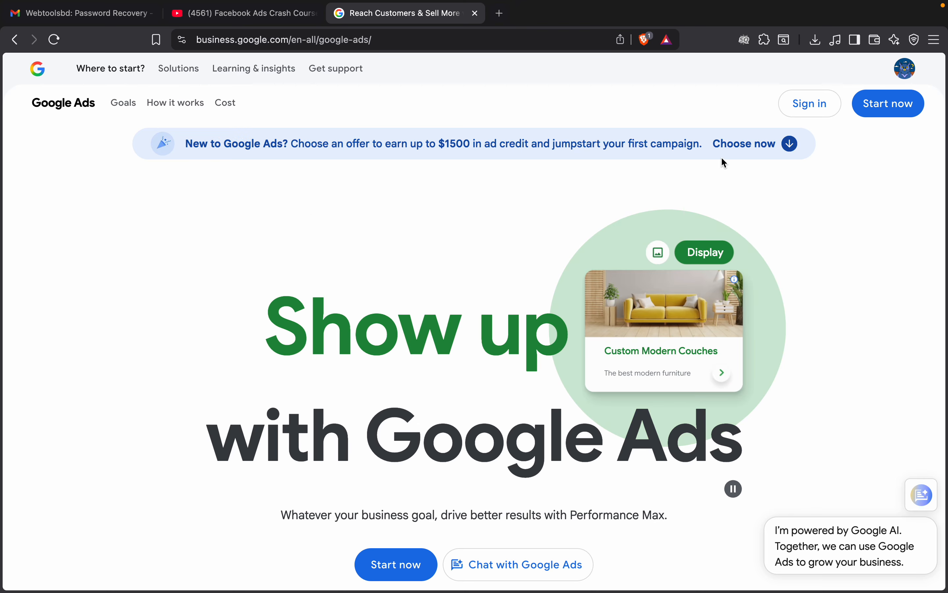
left_click(901, 116)
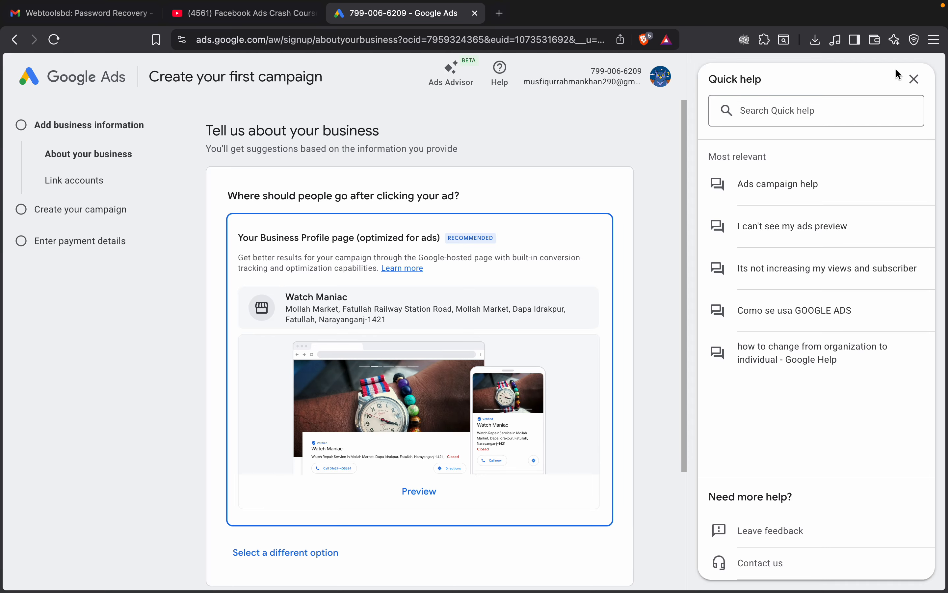
- Search the quick help for "keyword planner" and open the "Use Keyword Planner" article
left_click(915, 83)
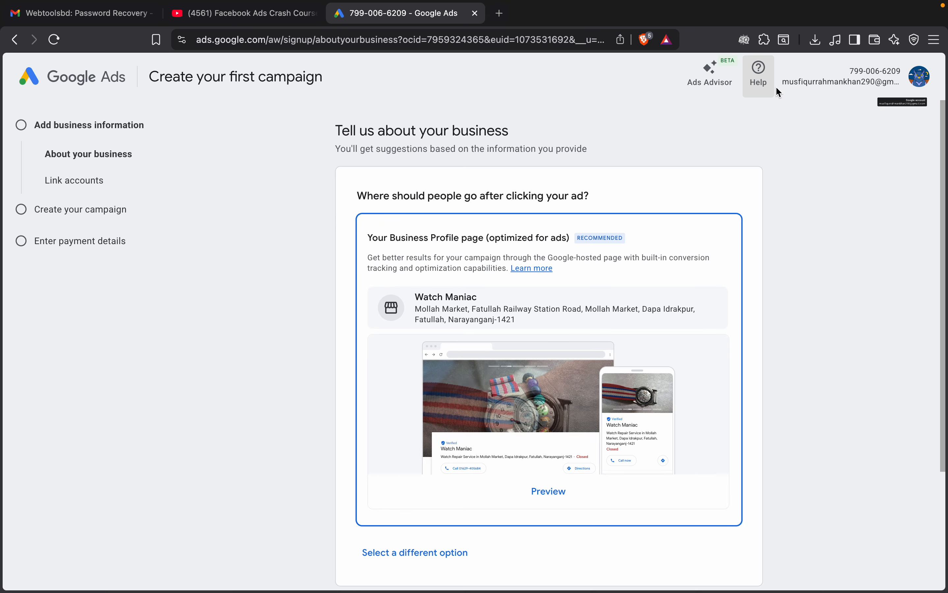
left_click(758, 73)
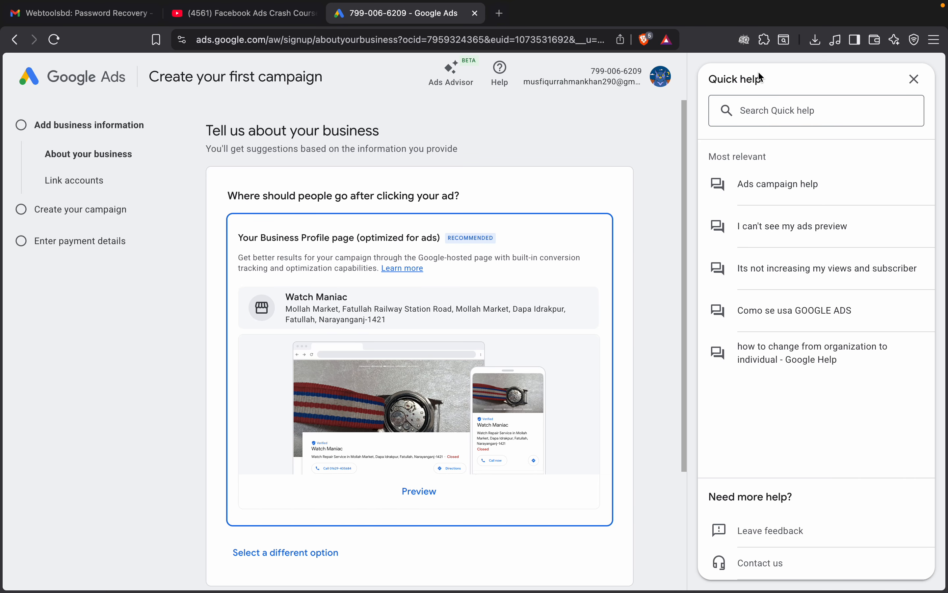
left_click(765, 113)
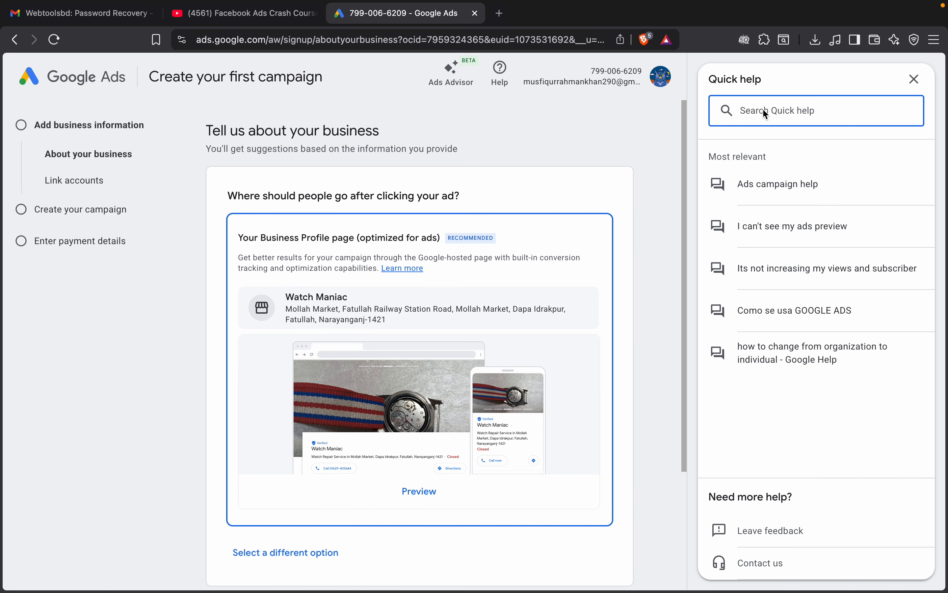
type("keyword planner")
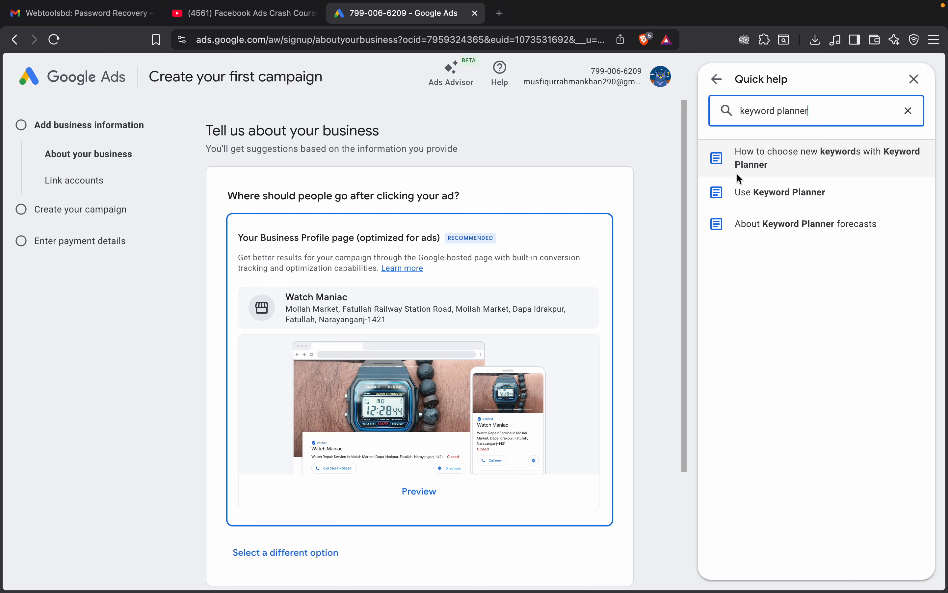
left_click(740, 176)
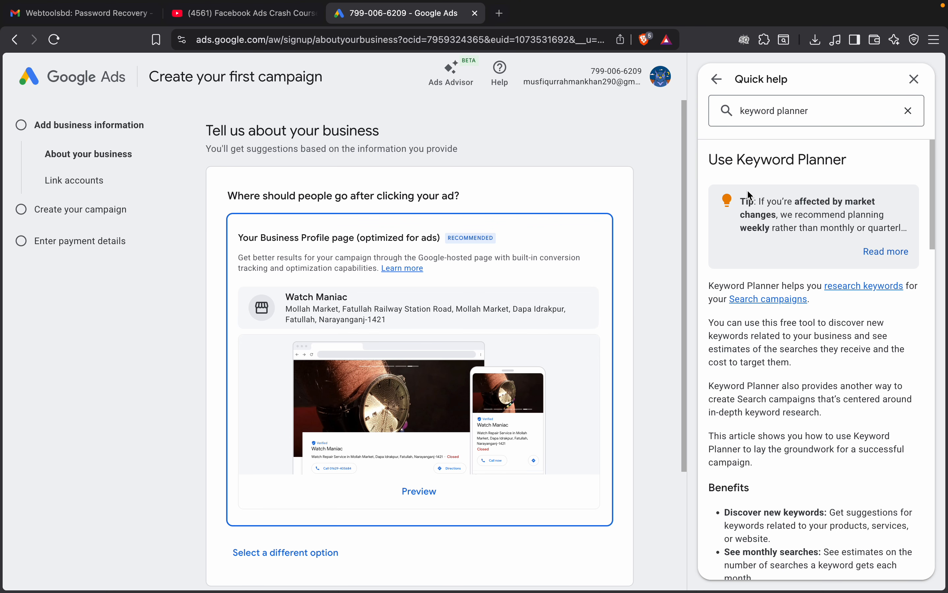
- Open Keyword Planner through the link in the article's "Create a keyword plan" section
scroll(776, 334, "down", 20)
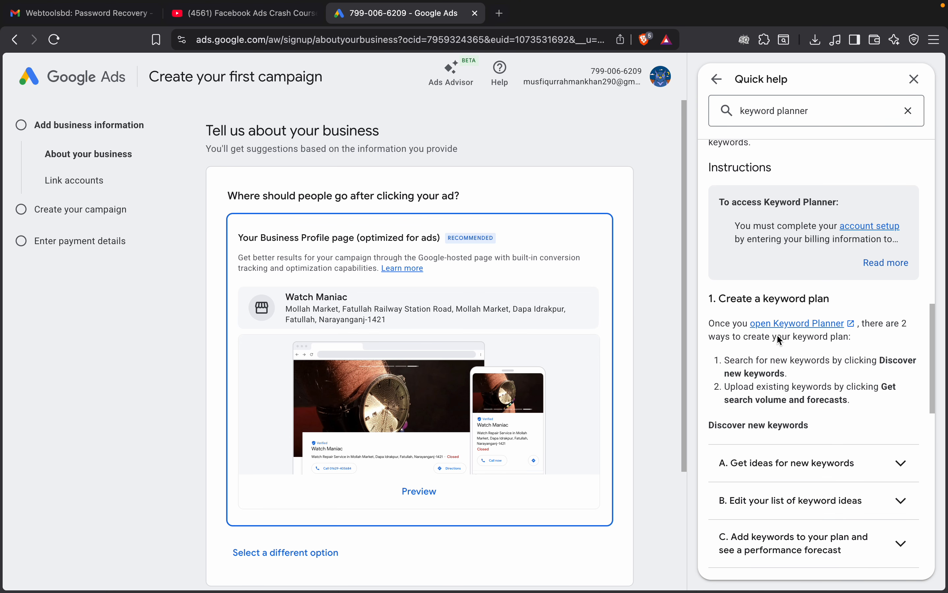
scroll(777, 337, "up", 3)
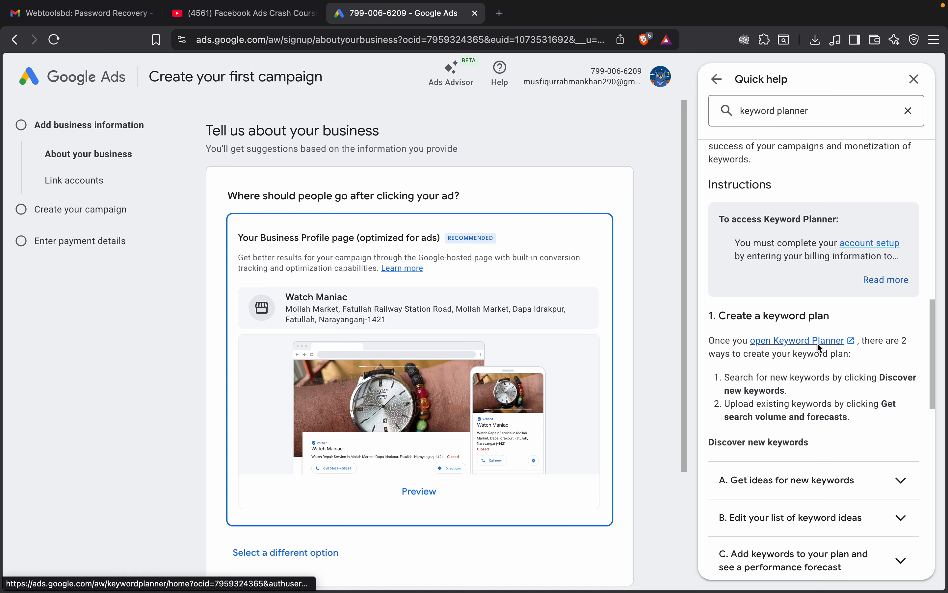
left_click(829, 341)
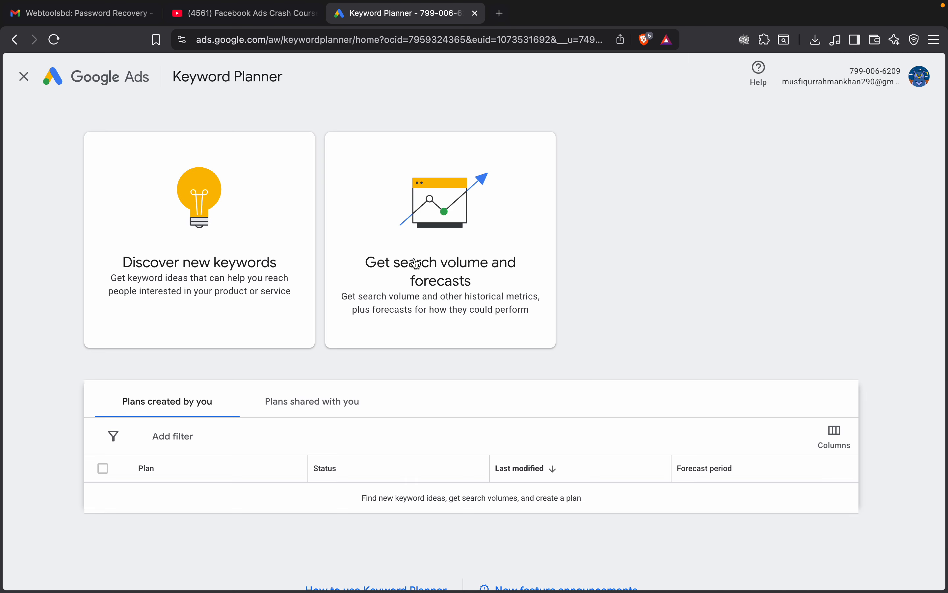
- Start discovering new keywords and replace the Bangladesh target location with United States
left_click(214, 211)
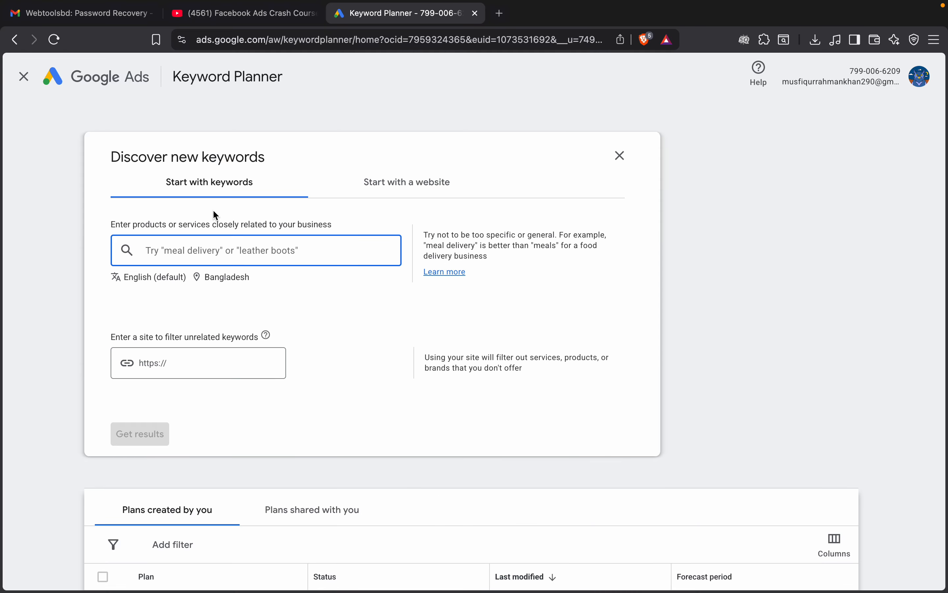
left_click(222, 276)
left_click(459, 276)
left_click(328, 196)
type("Uni")
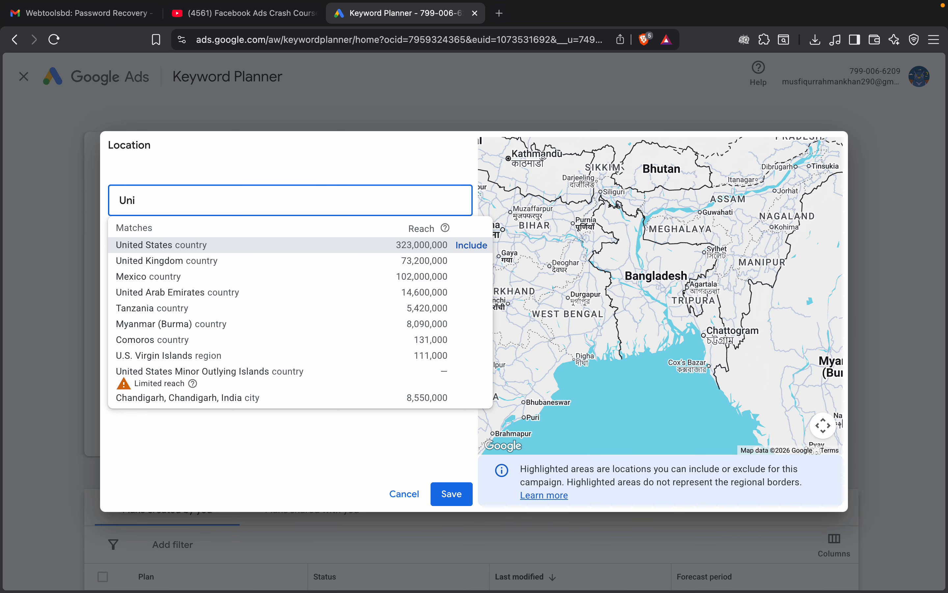
left_click(291, 247)
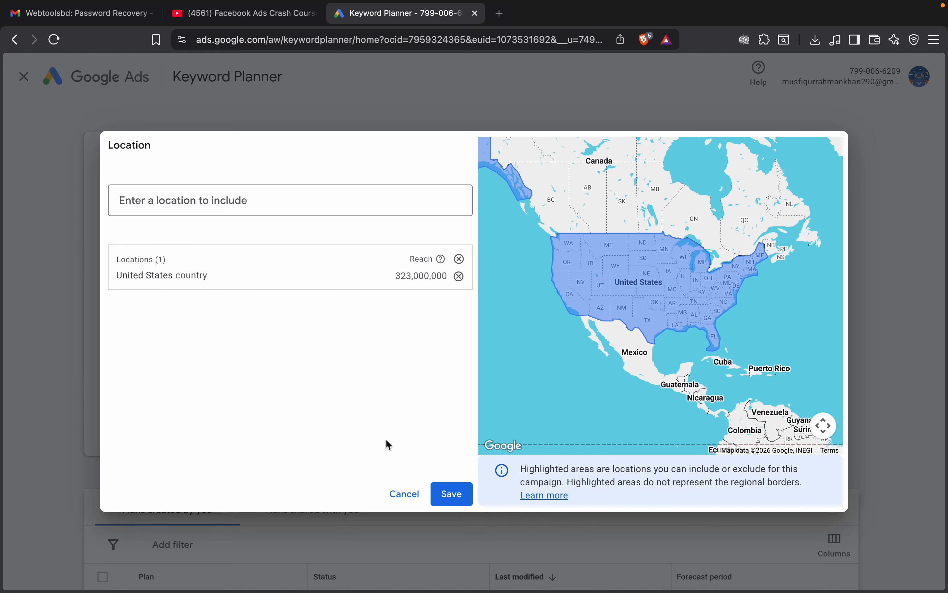
left_click(450, 495)
left_click(263, 253)
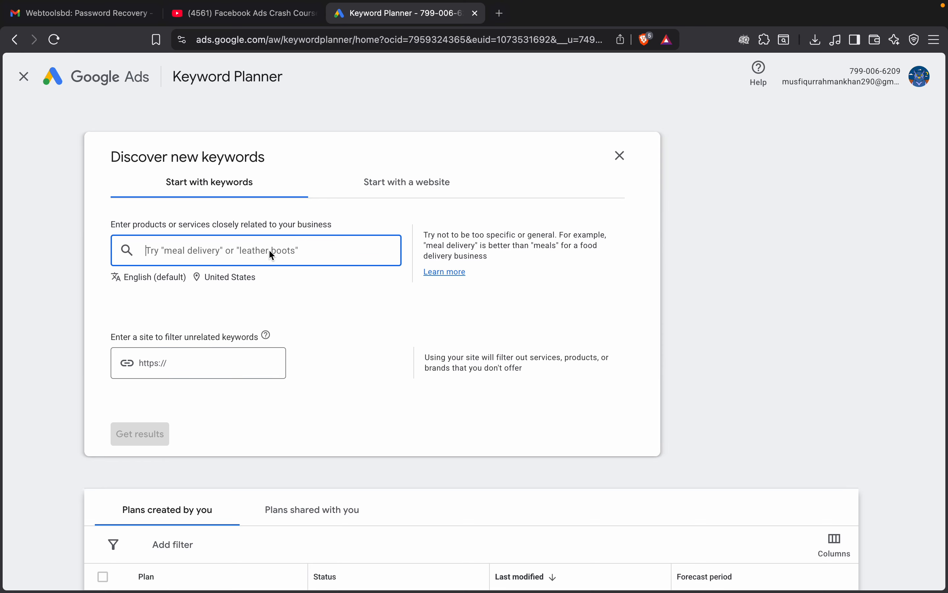
type("Smar")
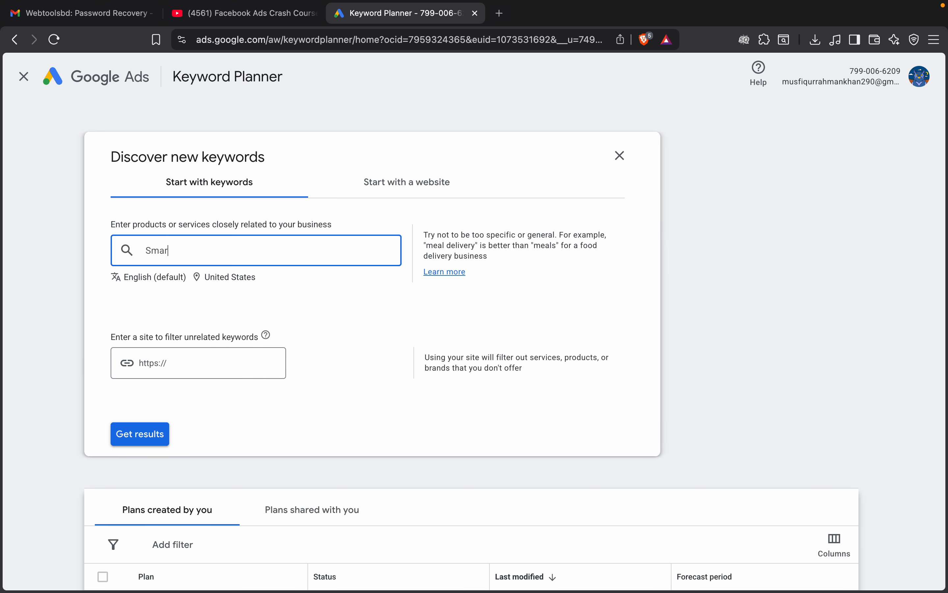
type("t TV")
key("BackSpace")
key("BackSpace")
key("BackSpace")
key("BackSpace")
key("BackSpace")
key("BackSpace")
key("BackSpace")
key("BackSpace")
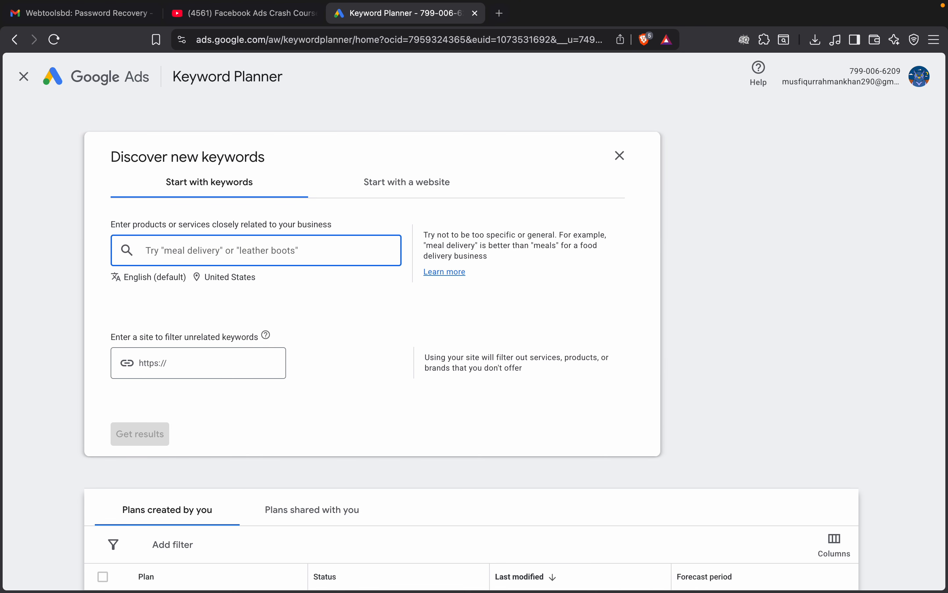
- Enter "Politics" as the seed keyword and get its keyword ideas
type("Politics")
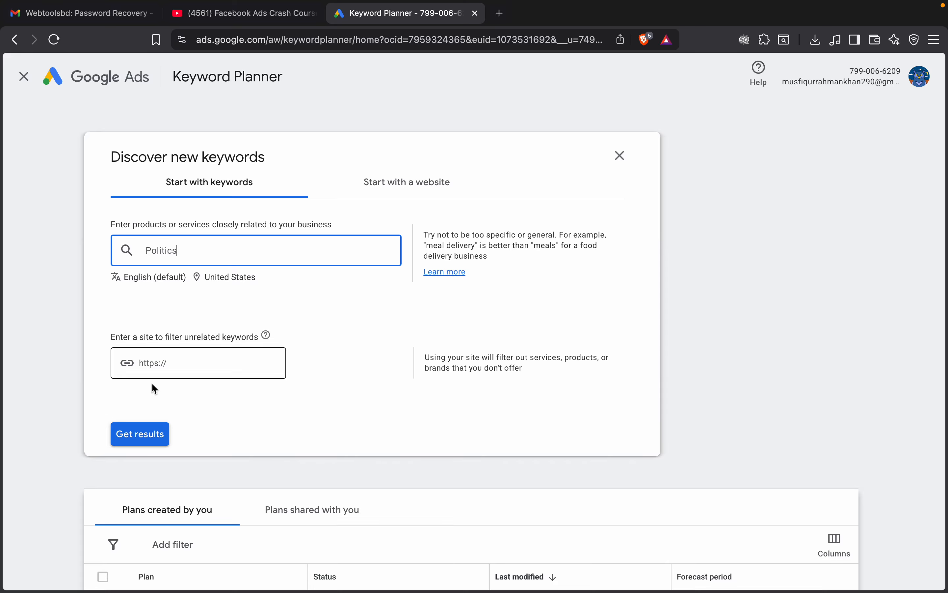
left_click(135, 434)
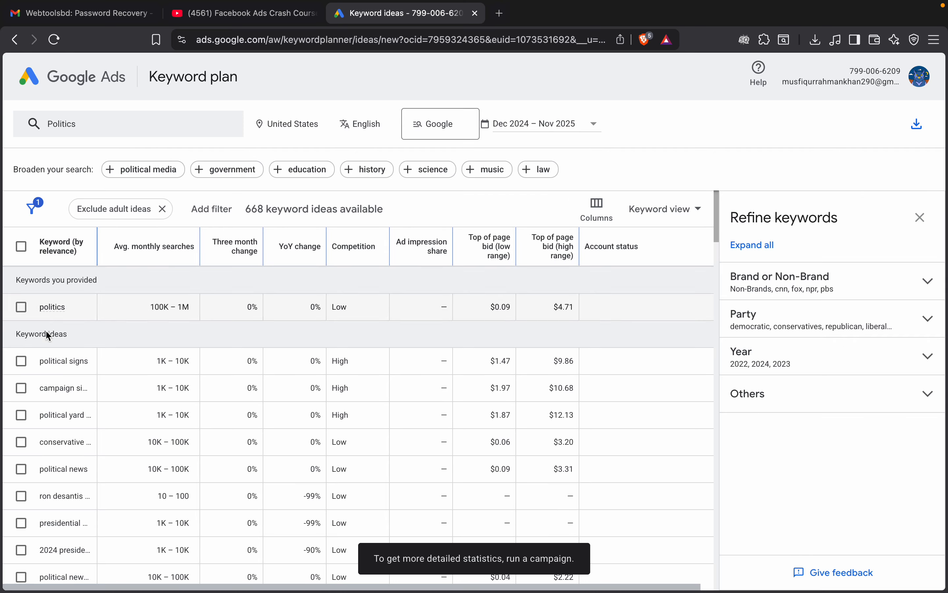
- Review the keyword ideas and their monthly searches, yearly change, competition, ad impression share and low and high top-of-page bid columns
mouse_move(154, 256)
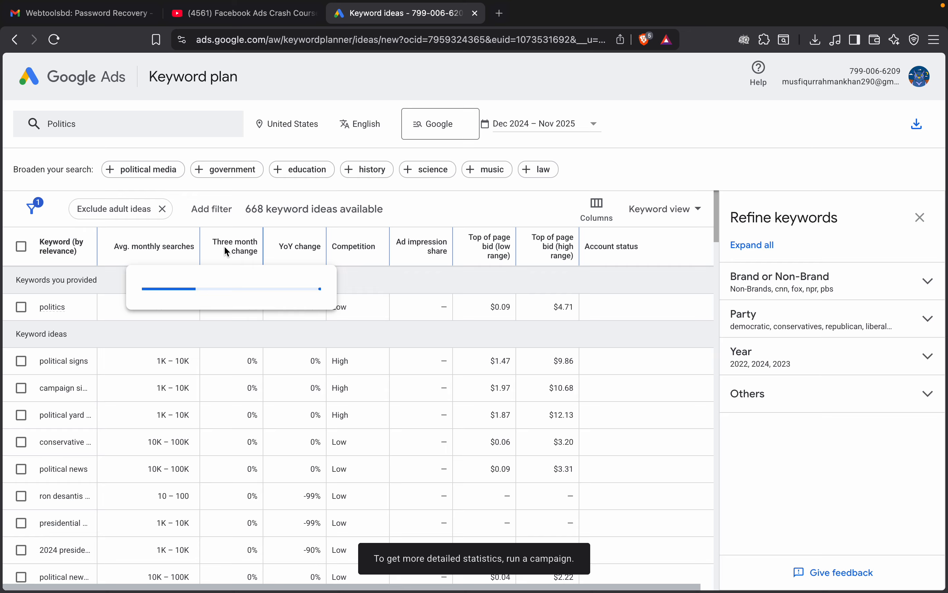
mouse_move(309, 254)
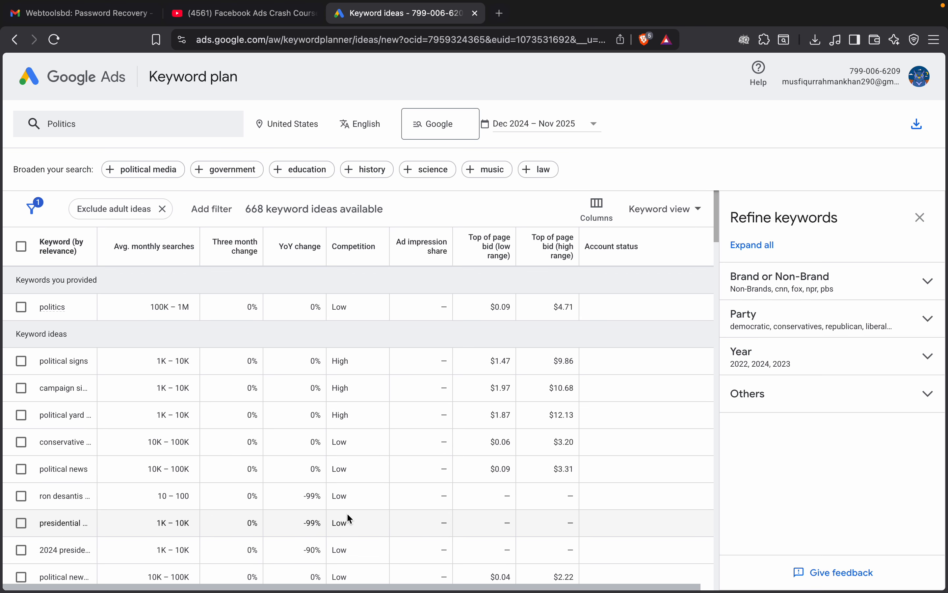
scroll(348, 521, "down", 15)
scroll(347, 512, "up", 15)
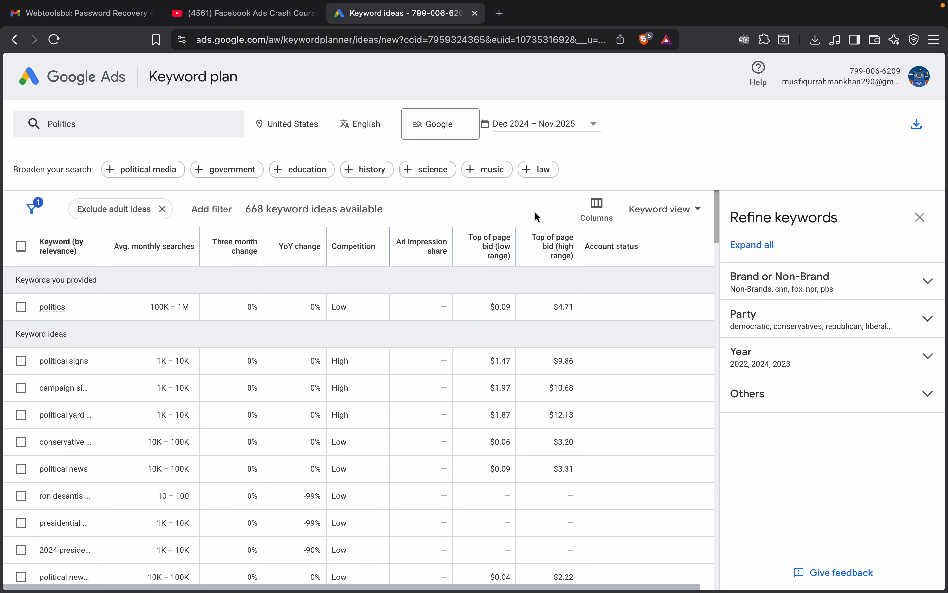
mouse_move(419, 255)
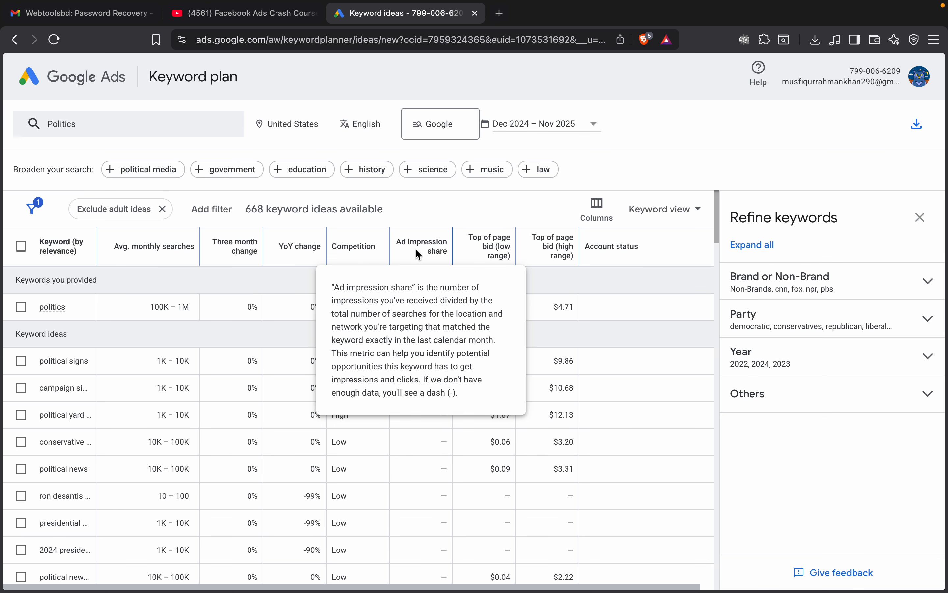
mouse_move(486, 248)
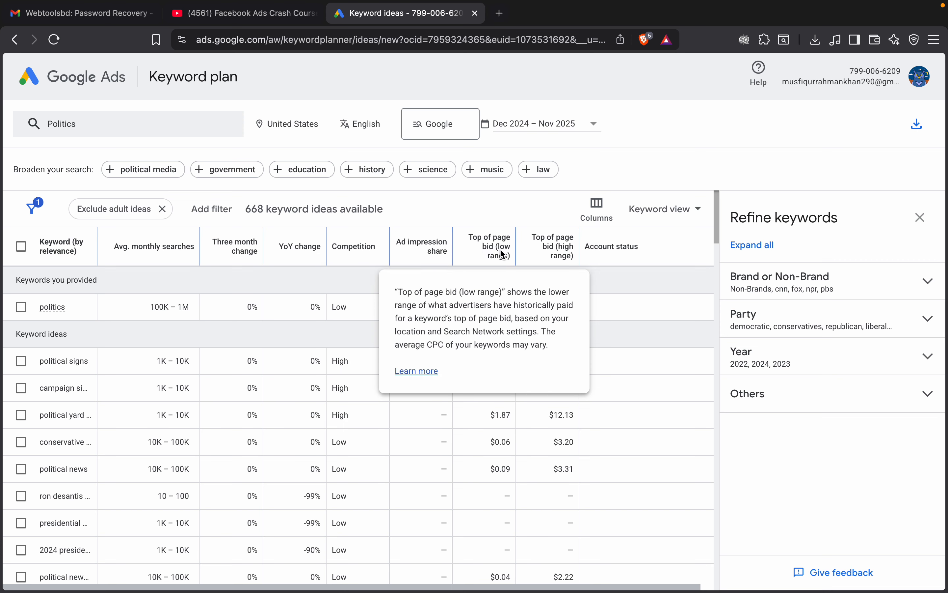
mouse_move(556, 259)
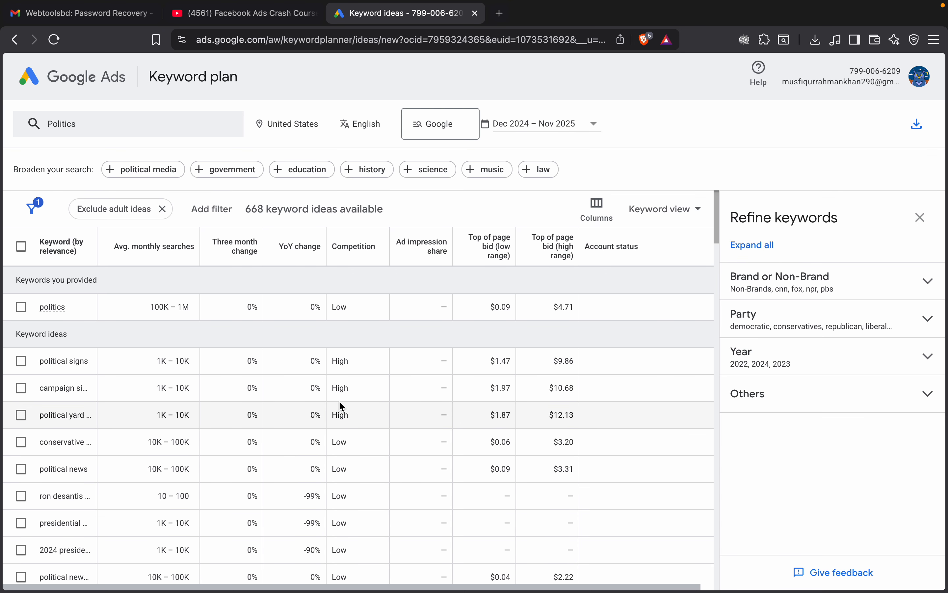
scroll(339, 400, "down", 2)
scroll(338, 400, "up", 2)
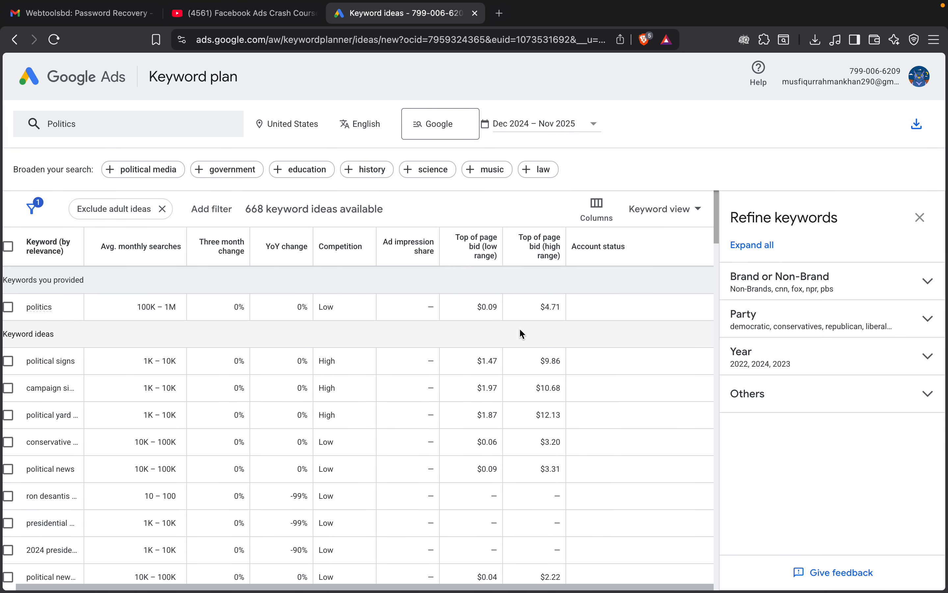
scroll(297, 348, "down", 7)
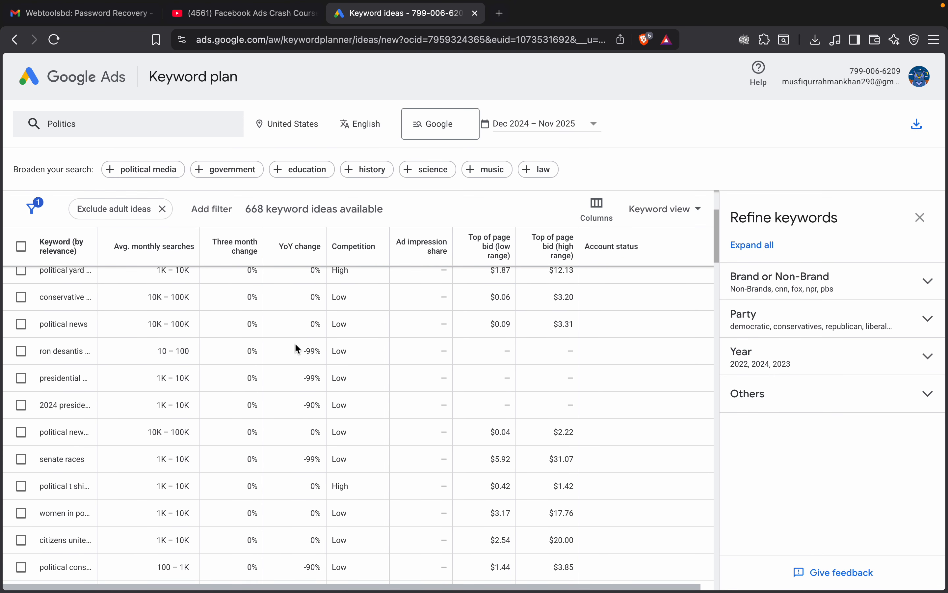
scroll(297, 348, "down", 1)
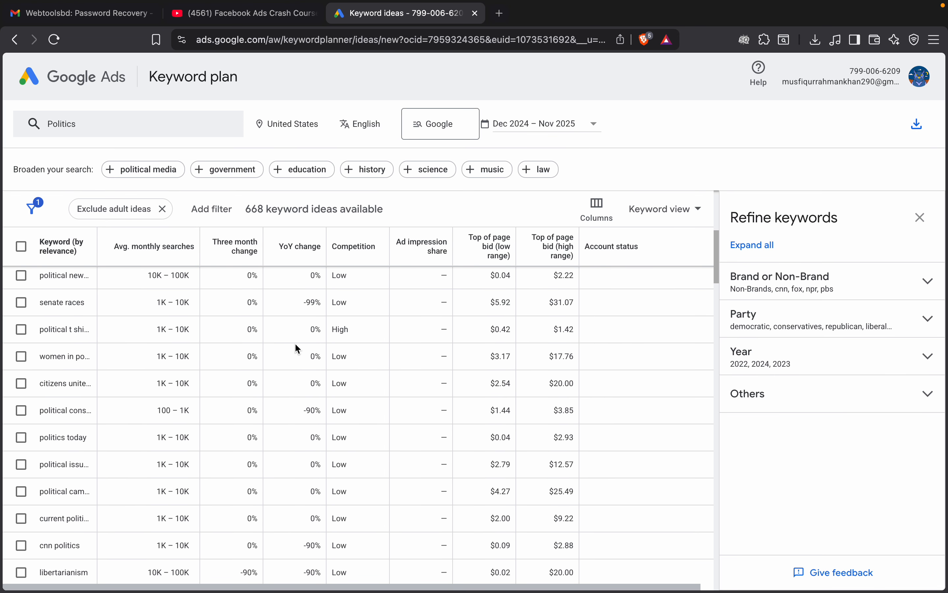
scroll(298, 348, "up", 8)
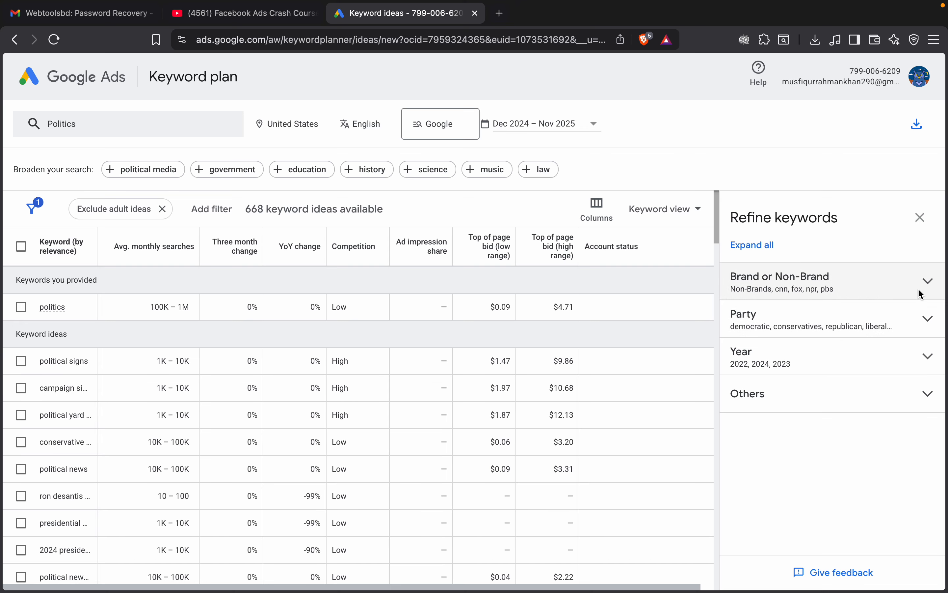
- Expand the Brand or Non-Brand refinement and exclude its whole Outlet group from the keyword ideas
left_click(926, 280)
scroll(694, 269, "right", 1)
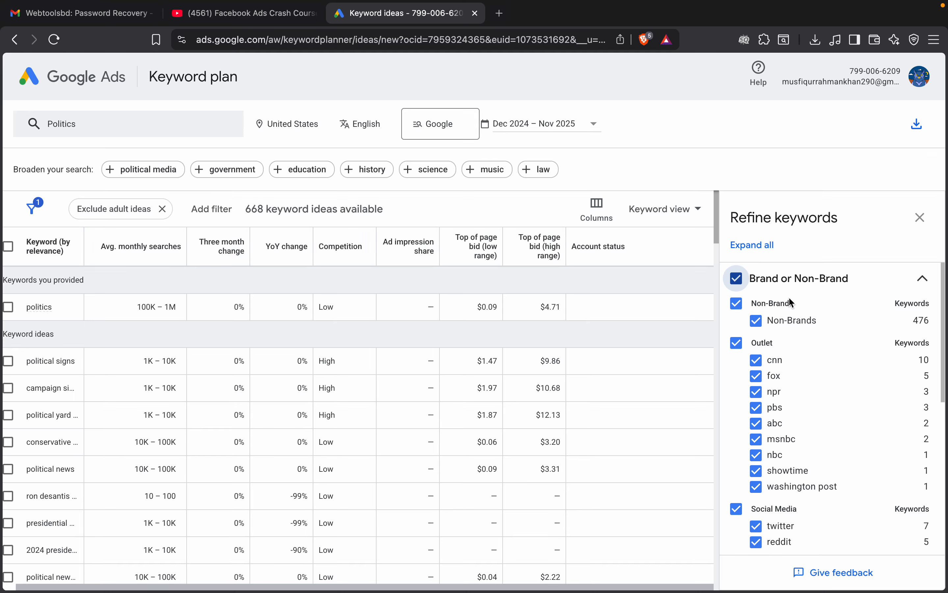
mouse_move(339, 247)
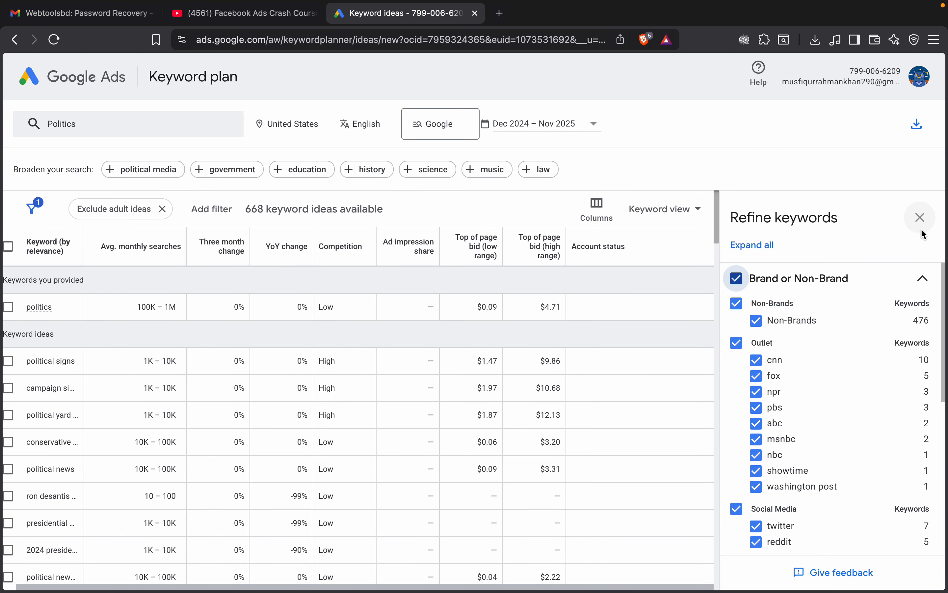
left_click(920, 217)
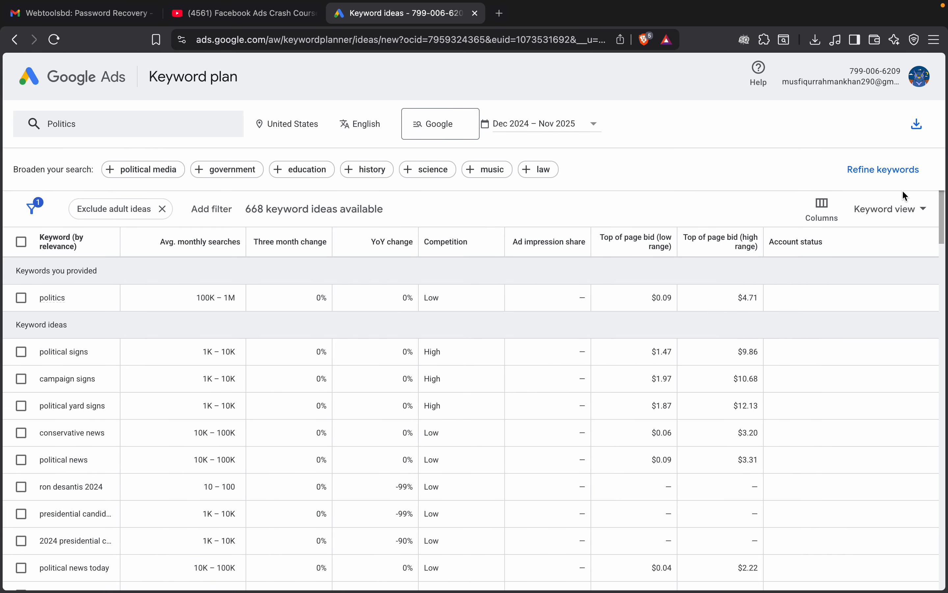
left_click(901, 174)
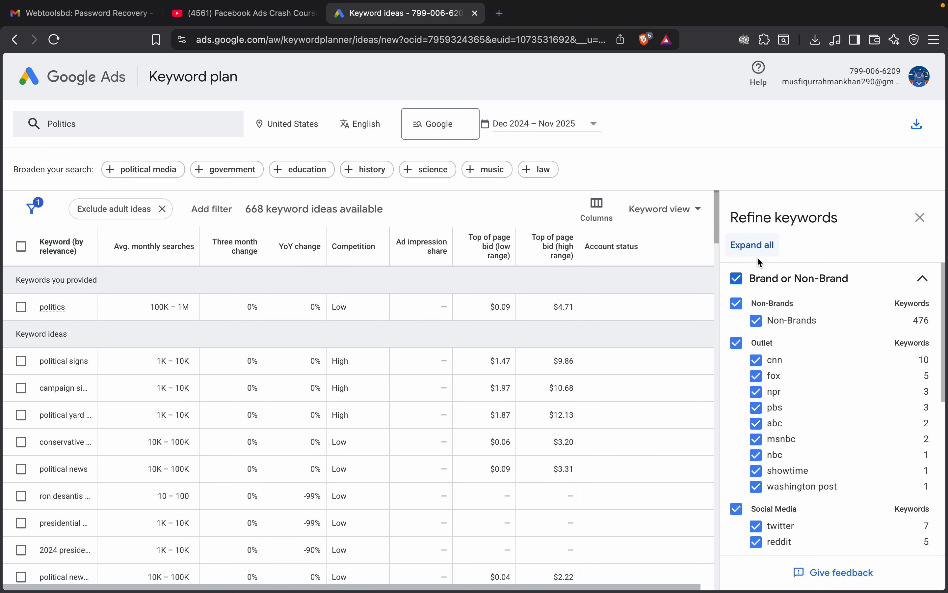
scroll(736, 422, "down", 3)
scroll(738, 415, "up", 3)
left_click(737, 343)
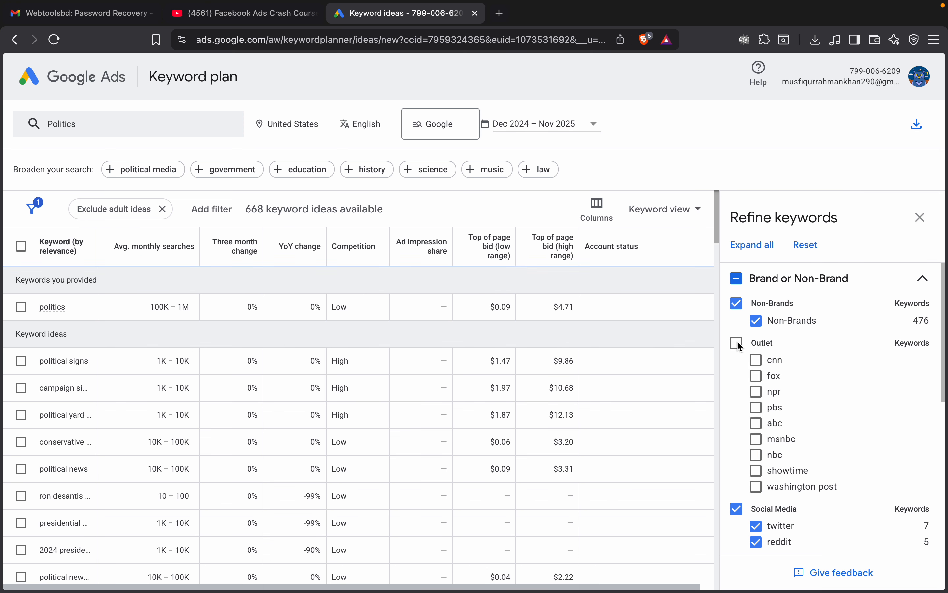
- Exclude the whole Other Brands group from the keyword ideas and show its full list of brands
scroll(750, 431, "down", 3)
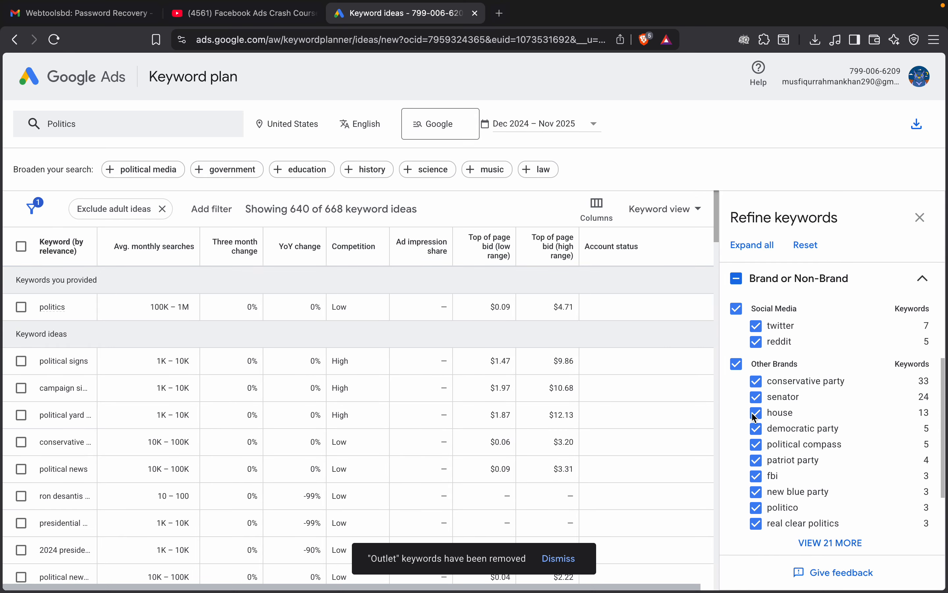
left_click(735, 364)
scroll(759, 443, "down", 3)
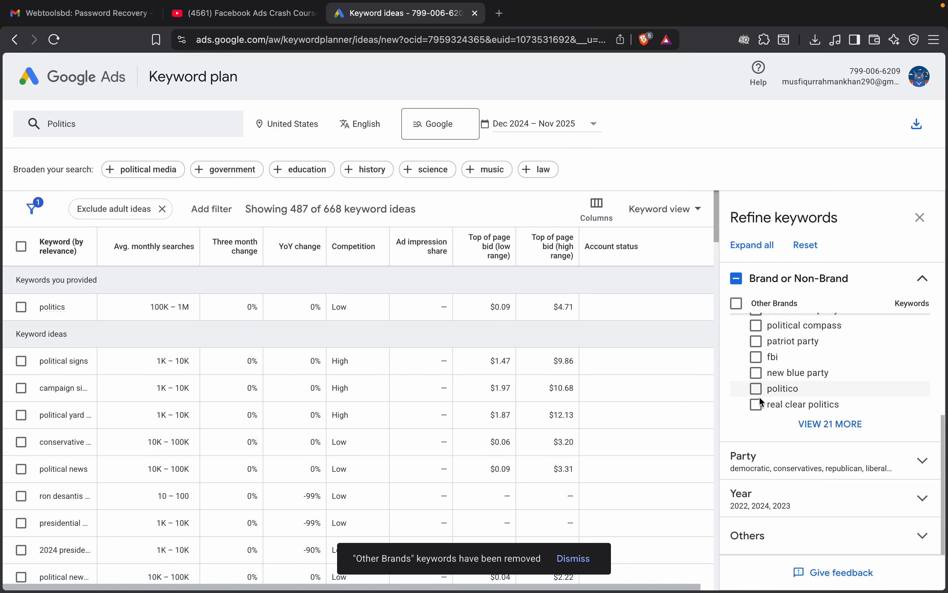
left_click(827, 424)
scroll(827, 486, "down", 1)
scroll(827, 486, "up", 5)
scroll(827, 486, "down", 10)
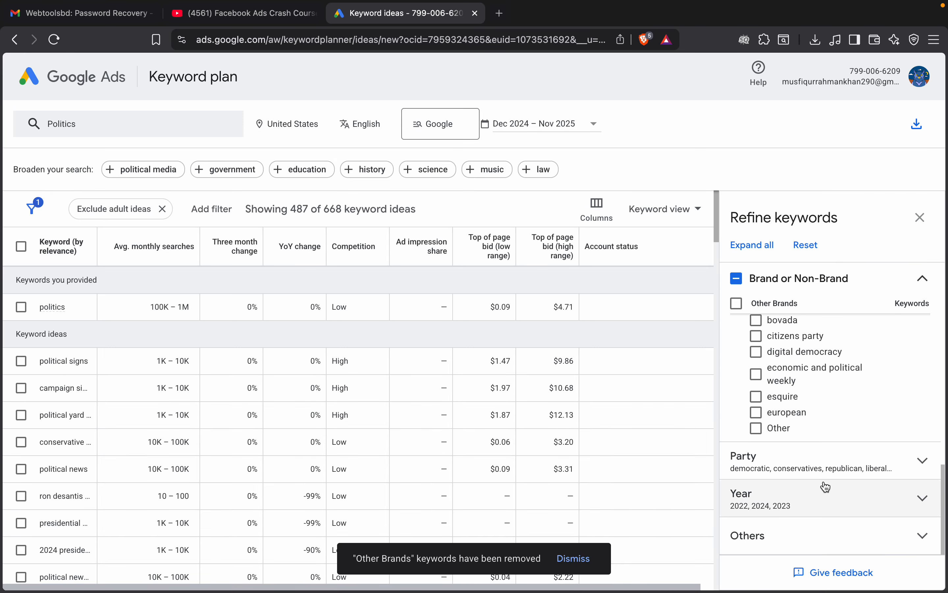
- Expand the Party and Others refinement groups and look through their options, leaving their keywords included
left_click(923, 460)
scroll(864, 445, "down", 2)
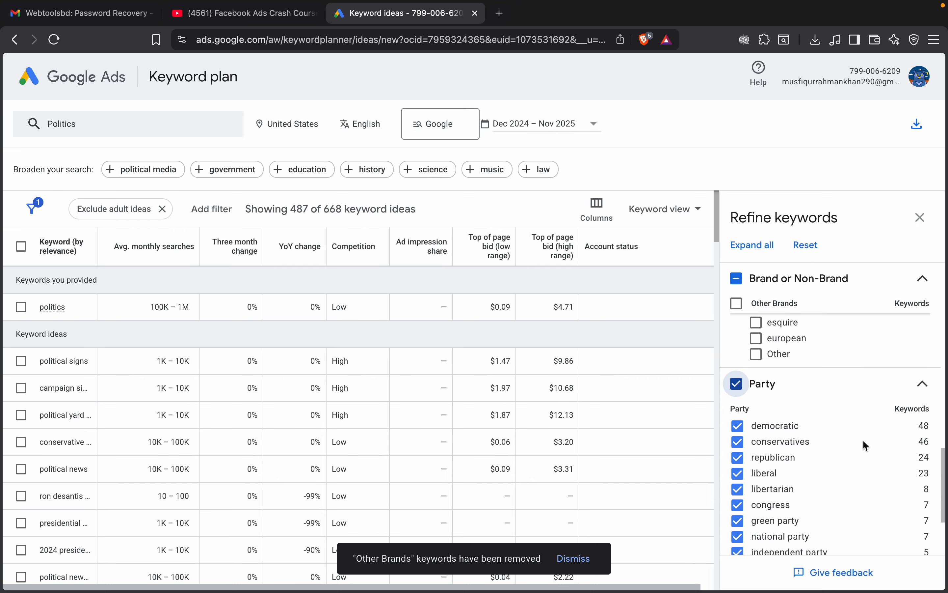
scroll(864, 445, "down", 3)
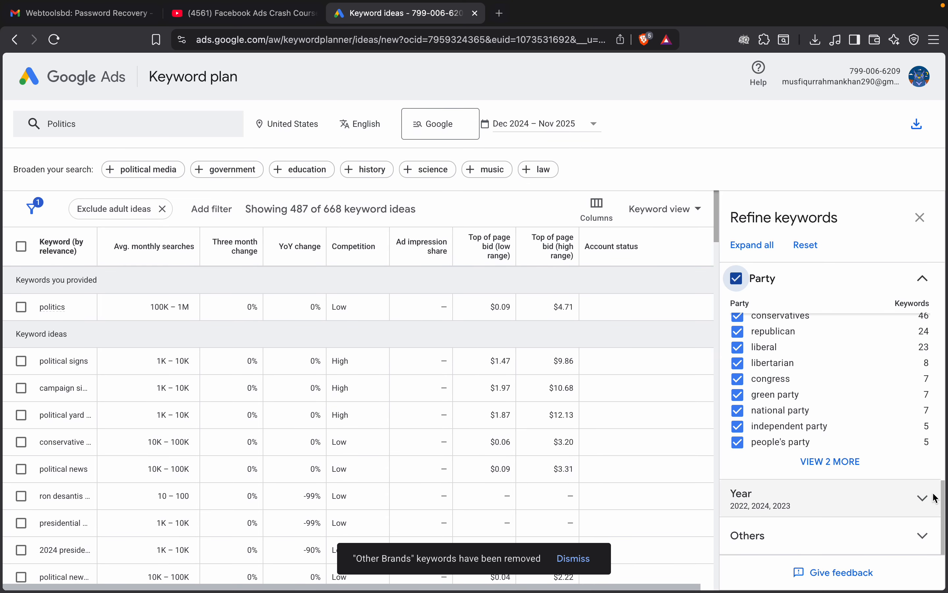
left_click(923, 536)
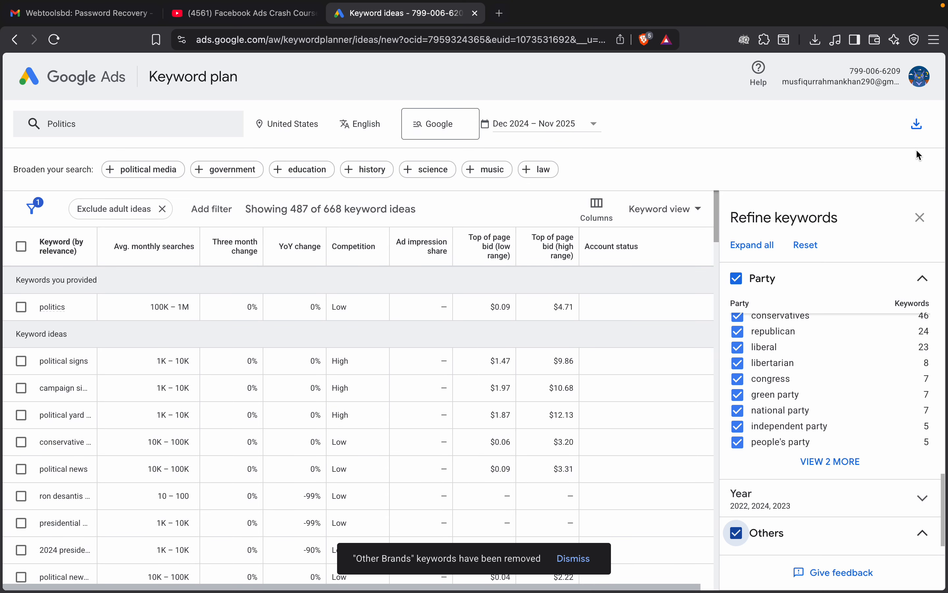
- Download the keyword ideas as a .csv file named "USA Politics Keywords" in the keyword planner folder
left_click(917, 124)
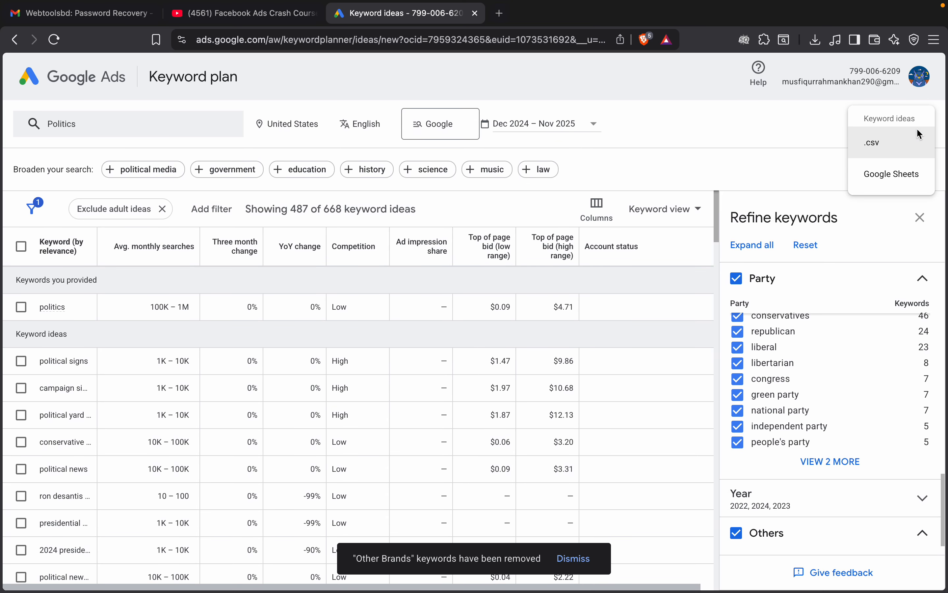
left_click(899, 145)
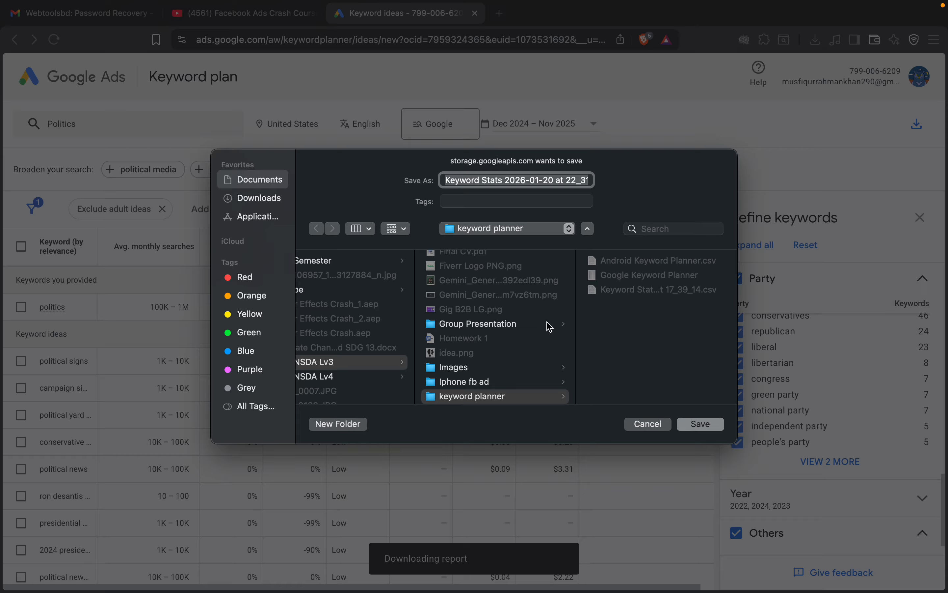
key("BackSpace")
type("USA P")
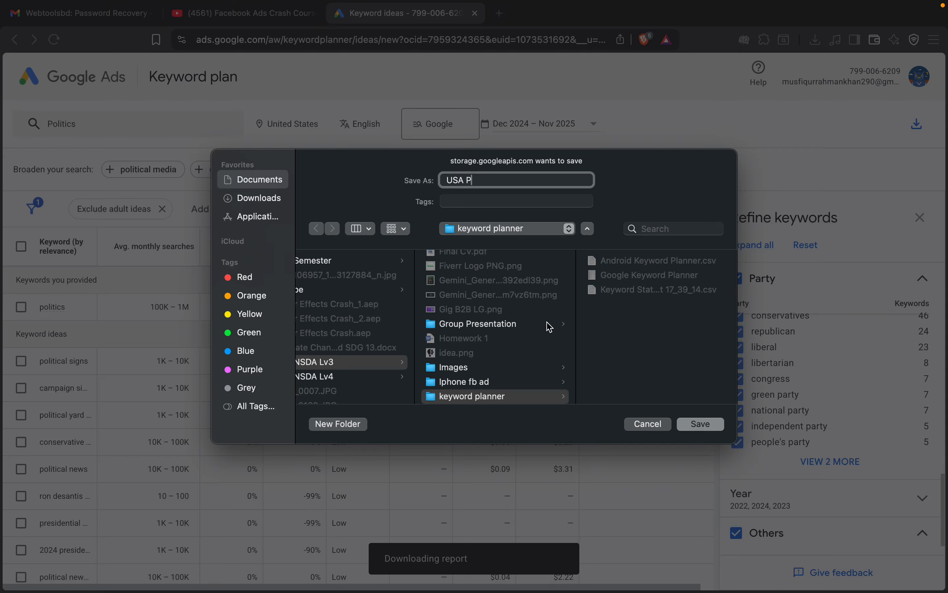
type("olitics Keywords")
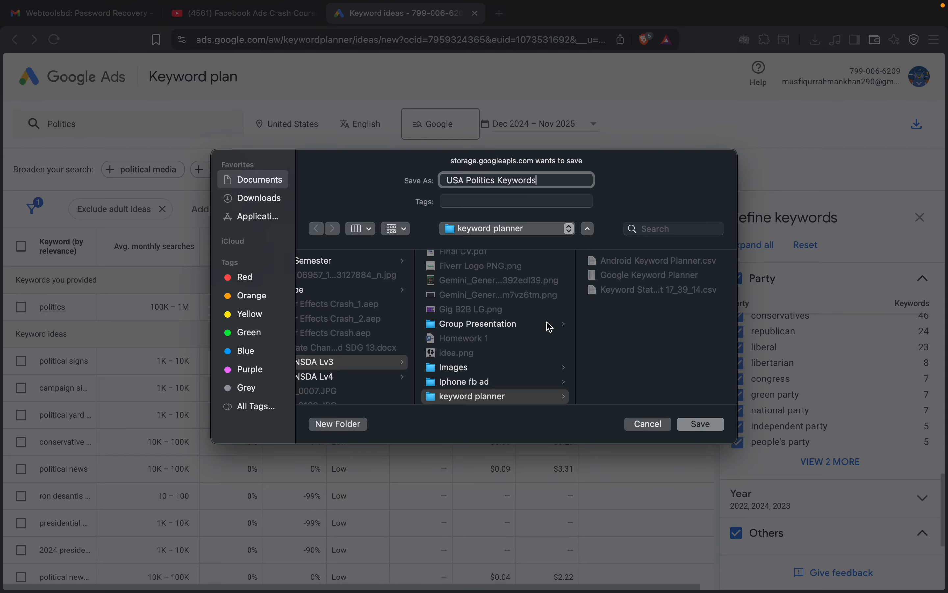
key("Return")
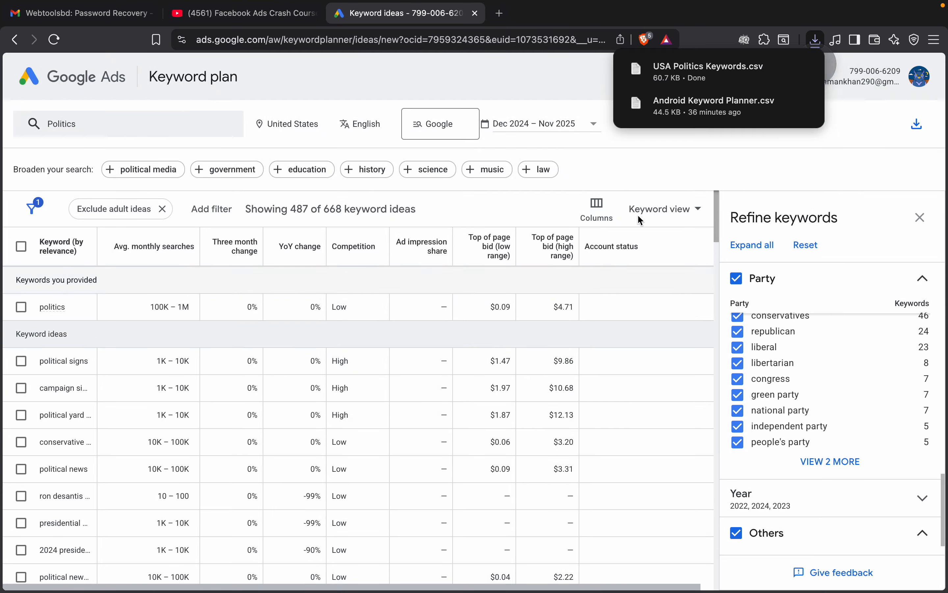
- Locate the downloaded USA Politics Keywords.csv in its folder and open it with Microsoft Excel
left_click(755, 71)
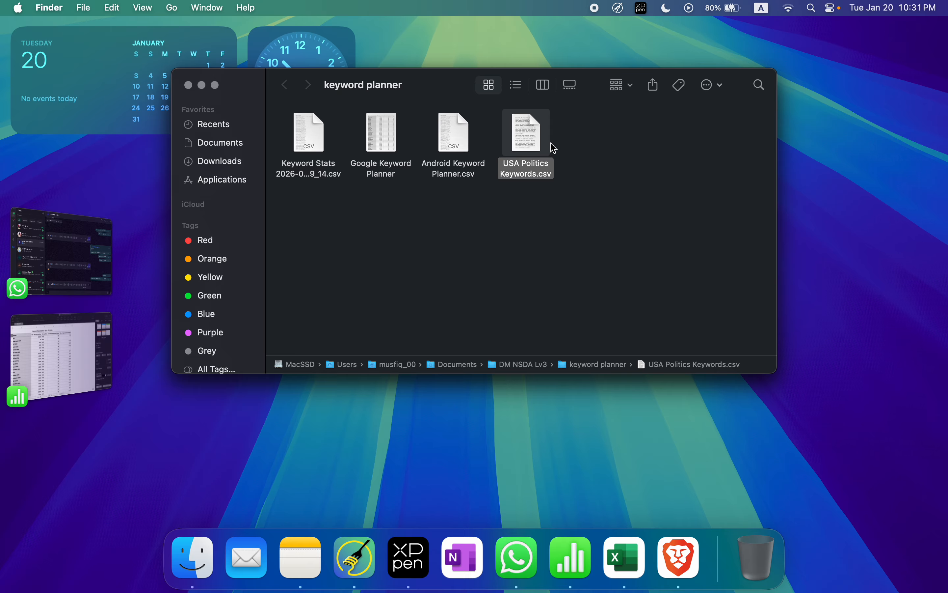
right_click(530, 140)
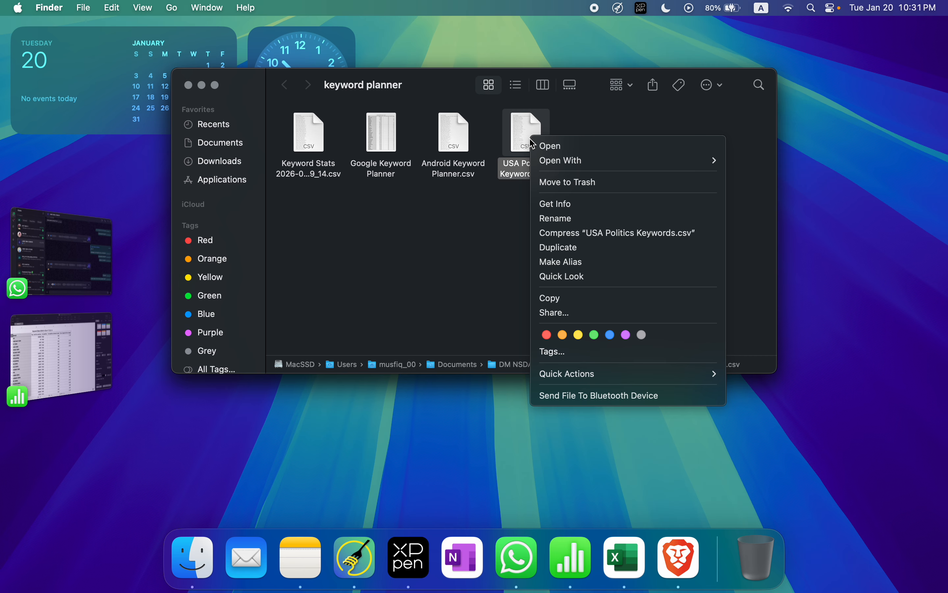
mouse_move(580, 160)
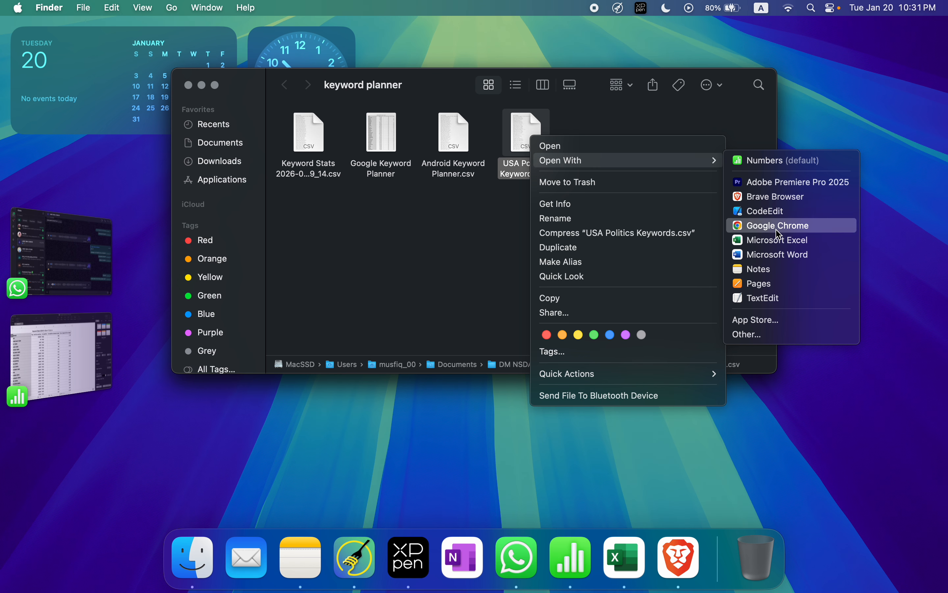
left_click(781, 240)
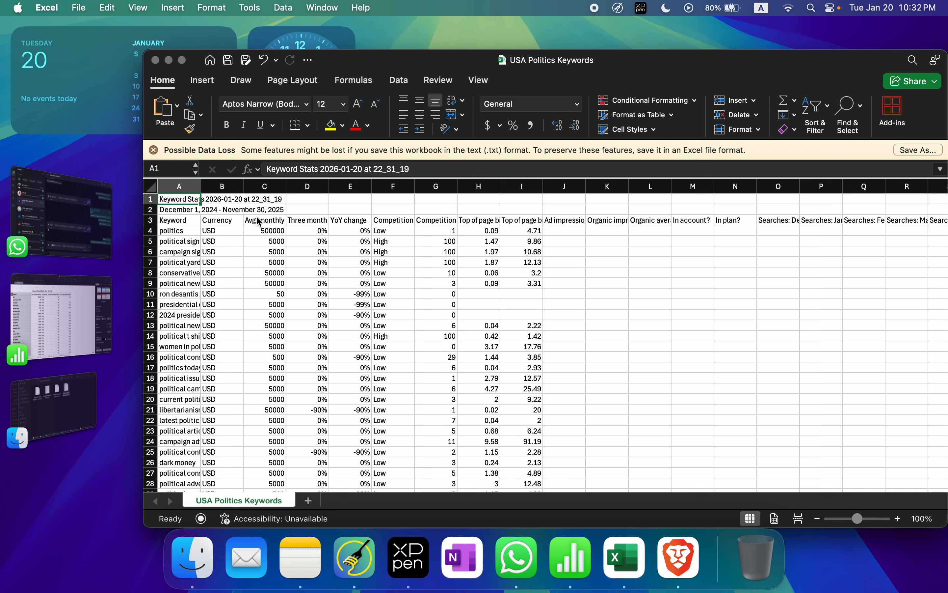
- Delete the first two rows, holding the report title and date range, above the column headings
left_click(152, 209)
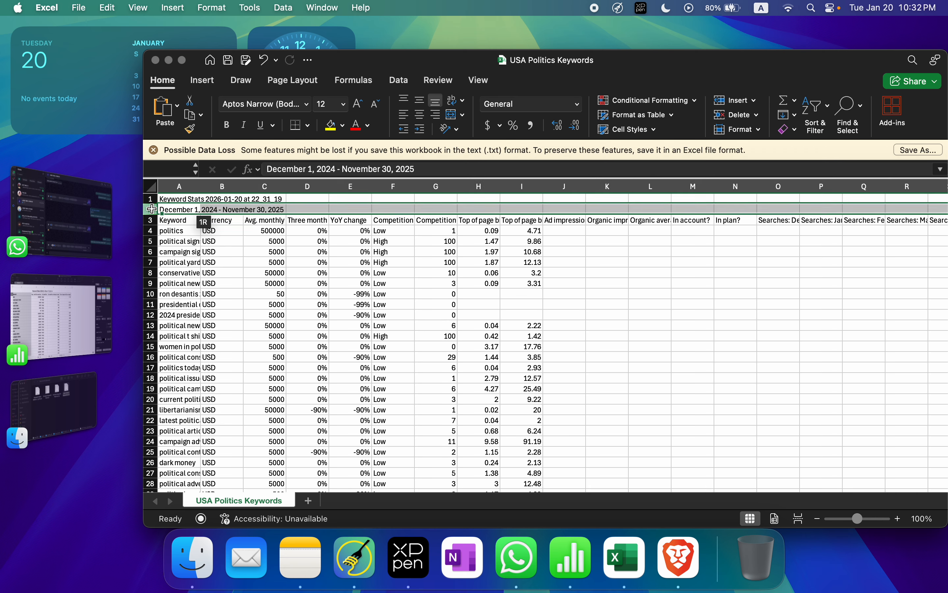
left_click_drag(152, 209, 152, 200)
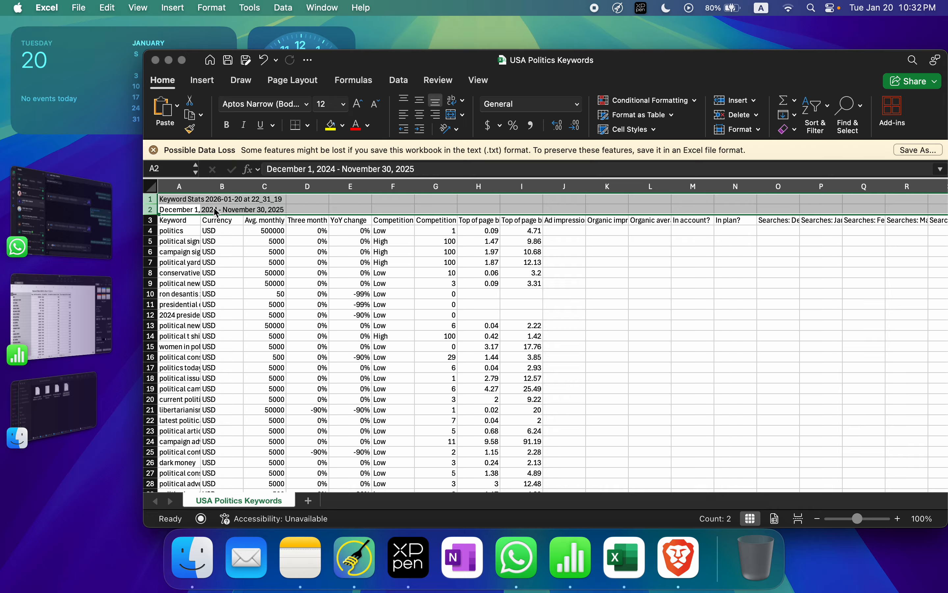
right_click(155, 203)
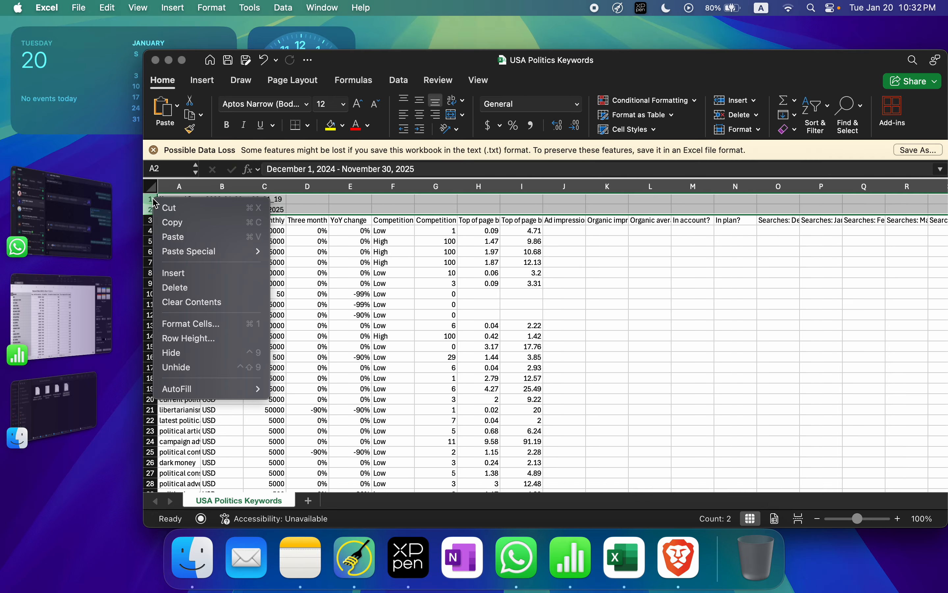
left_click(187, 287)
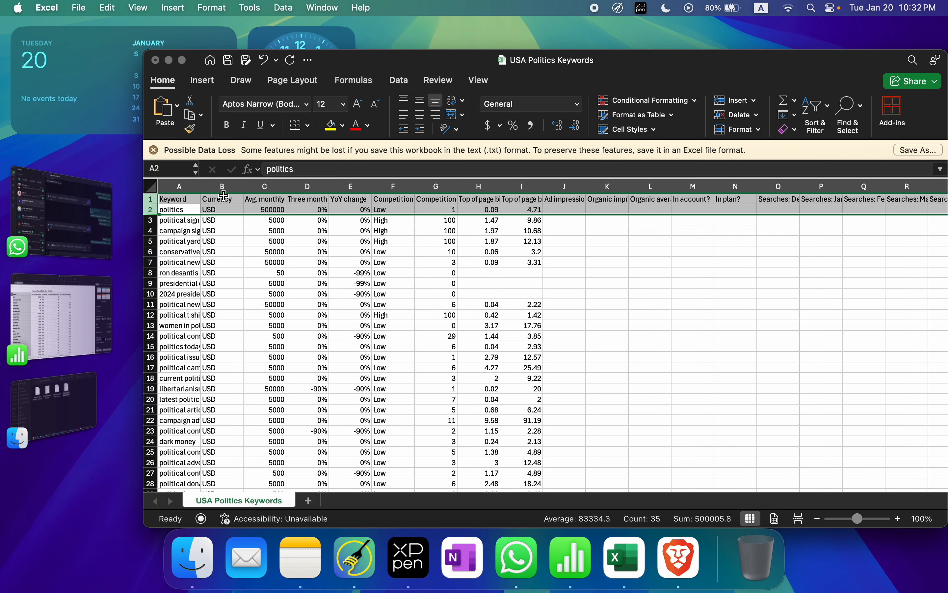
- Delete the Currency, Three month change and YoY change columns from the sheet
right_click(225, 188)
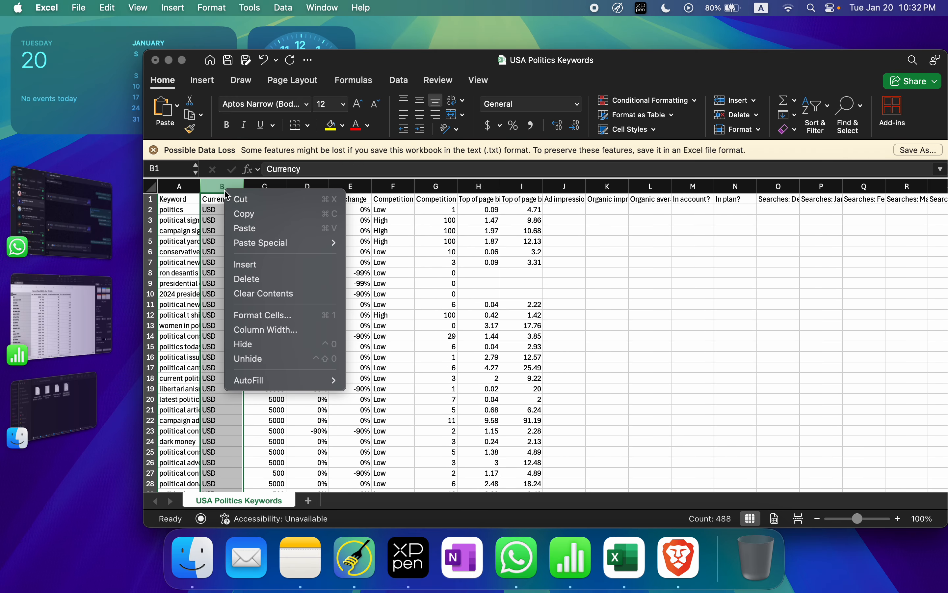
left_click(258, 278)
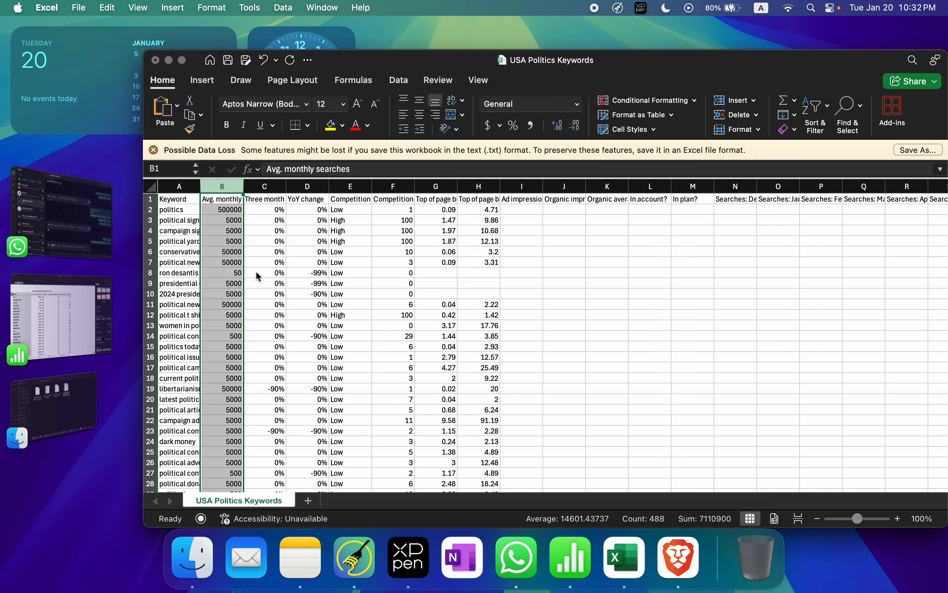
left_click(266, 190)
left_click_drag(266, 190, 298, 192)
right_click(299, 194)
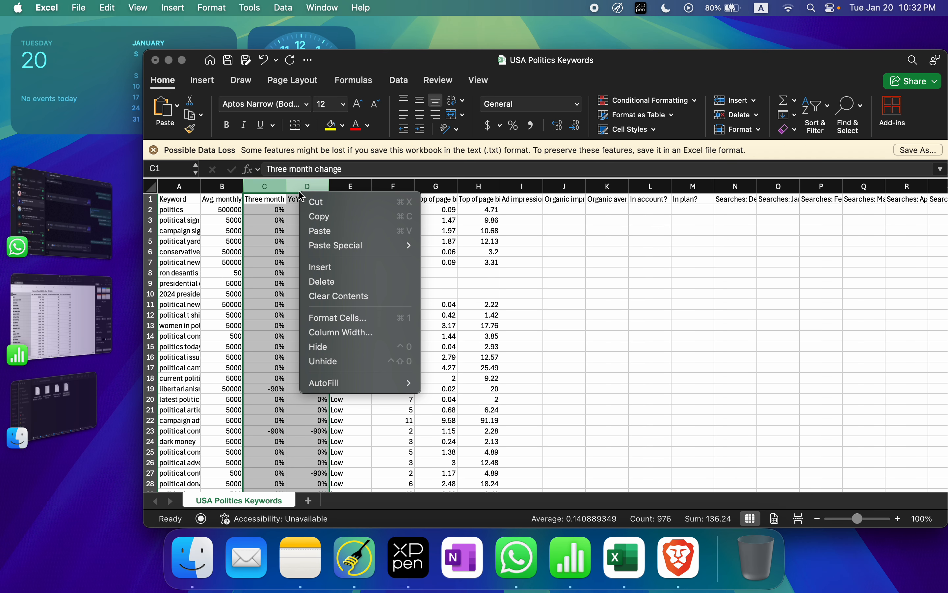
left_click(338, 282)
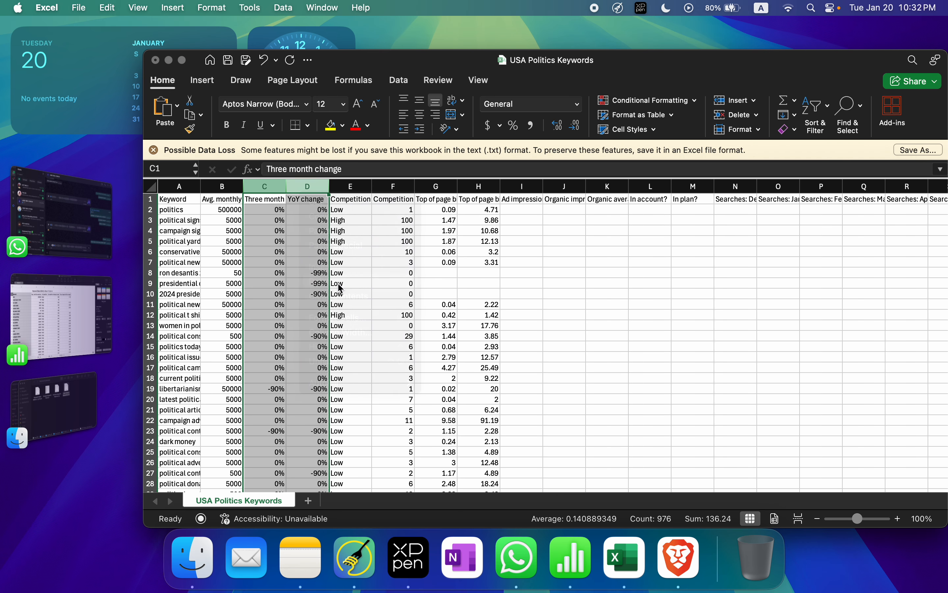
left_click(309, 231)
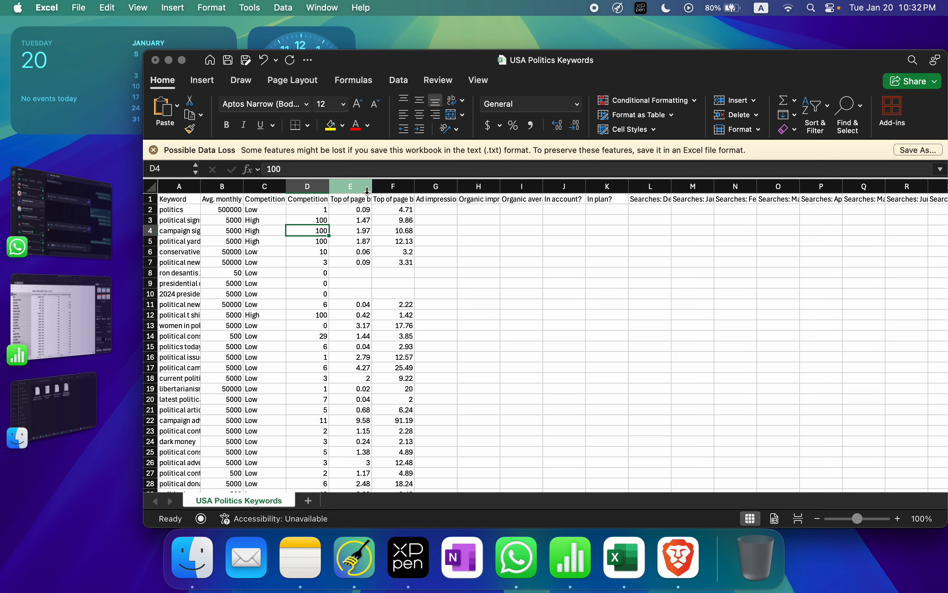
- Widen column E to fit its heading and rename the heading in E1 to "CPC (low range)"
left_click_drag(372, 191, 416, 191)
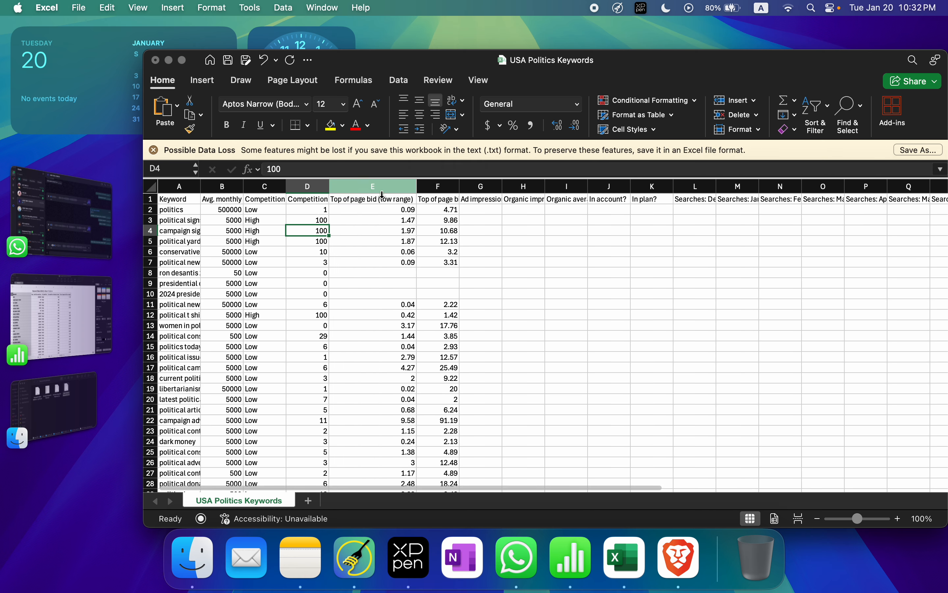
left_click(363, 196)
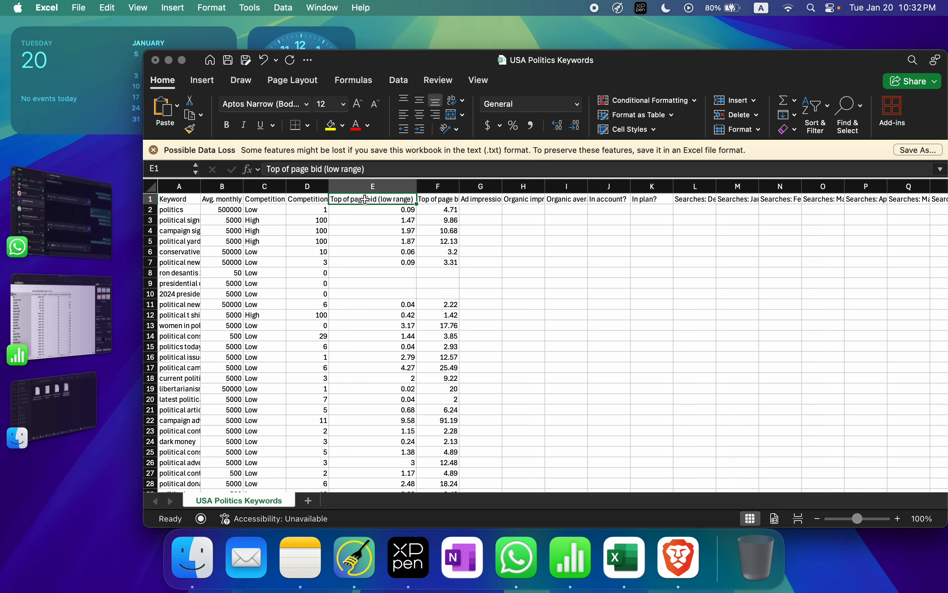
double_click(378, 201)
key("Escape")
double_click(378, 202)
key("BackSpace")
key("BackSpace")
key("BackSpace")
key("BackSpace")
key("BackSpace")
key("BackSpace")
key("BackSpace")
key("BackSpace")
key("BackSpace")
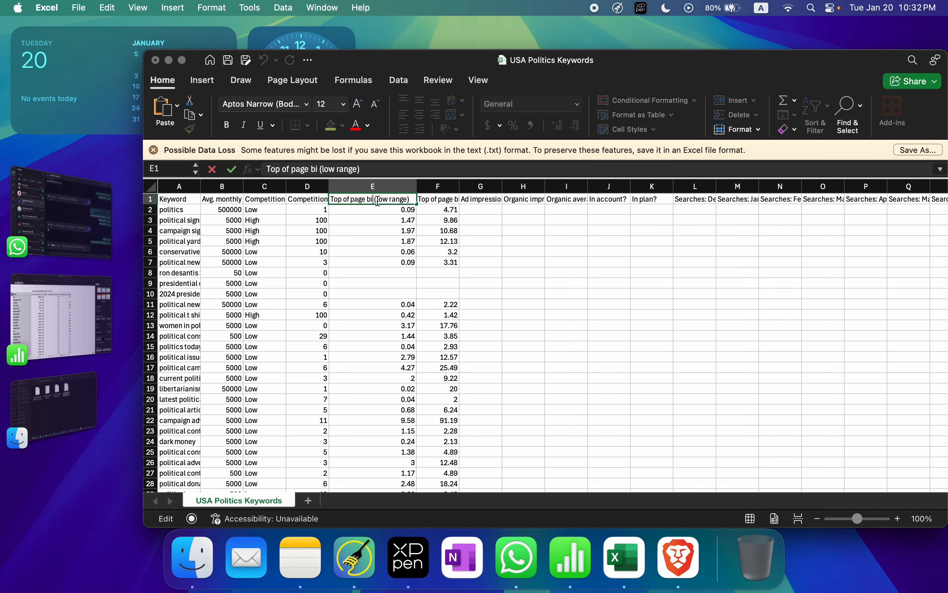
key("BackSpace")
key("BackSpace")
key("BackSpace")
key("BackSpace")
key("BackSpace")
key("BackSpace")
type("CPC")
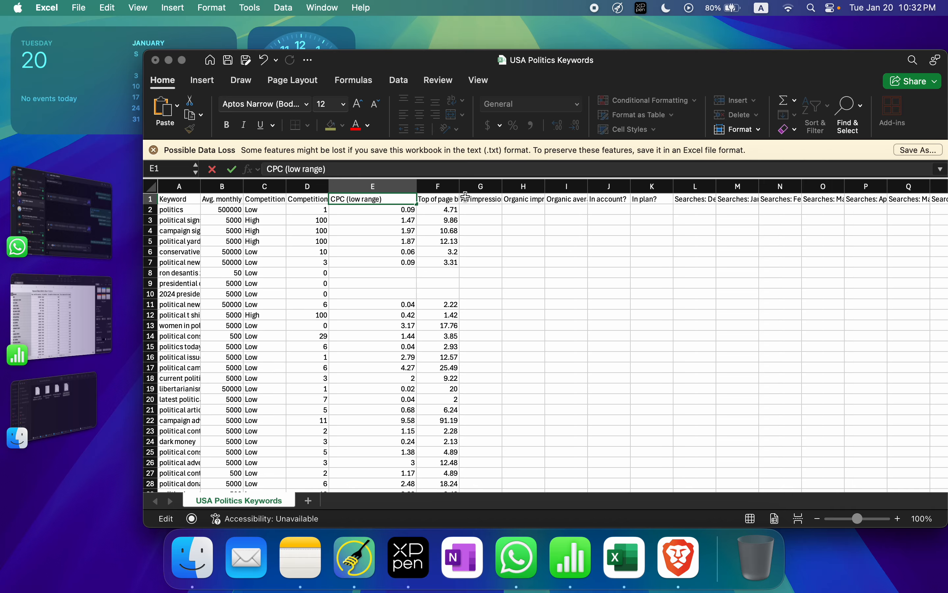
- Delete all columns from Top of page bid (high range) in column F through the last monthly Searches column
left_click(443, 184)
left_click_drag(443, 183, 760, 206)
right_click(742, 188)
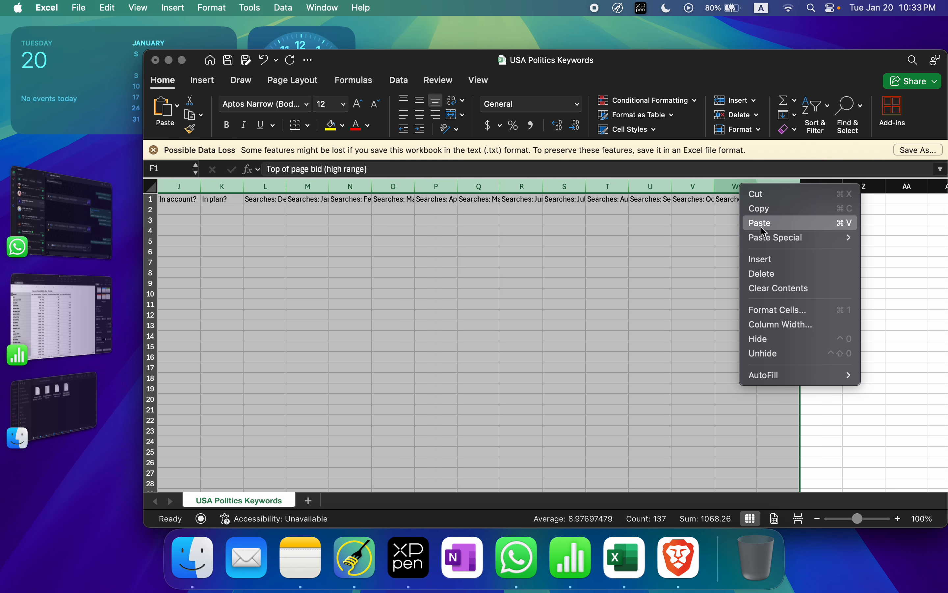
left_click(776, 274)
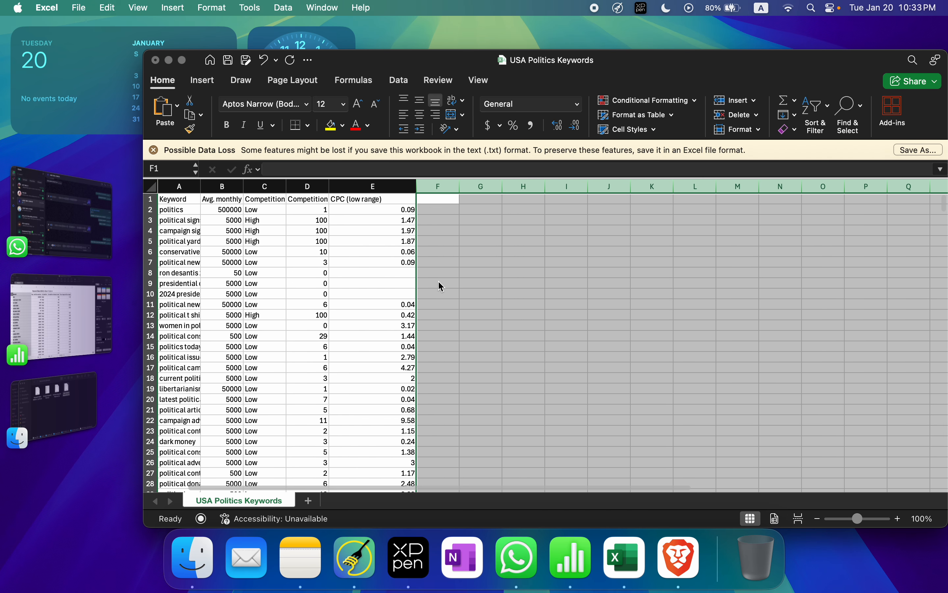
left_click(505, 219)
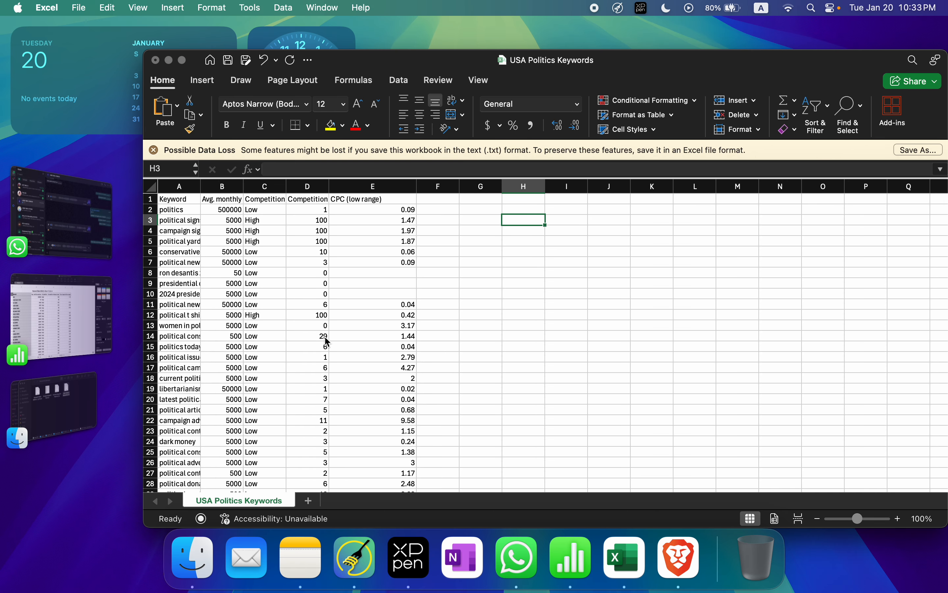
- Look through the trimmed keyword rows down to the end of the list
scroll(318, 292, "down", 2)
scroll(317, 291, "down", 20)
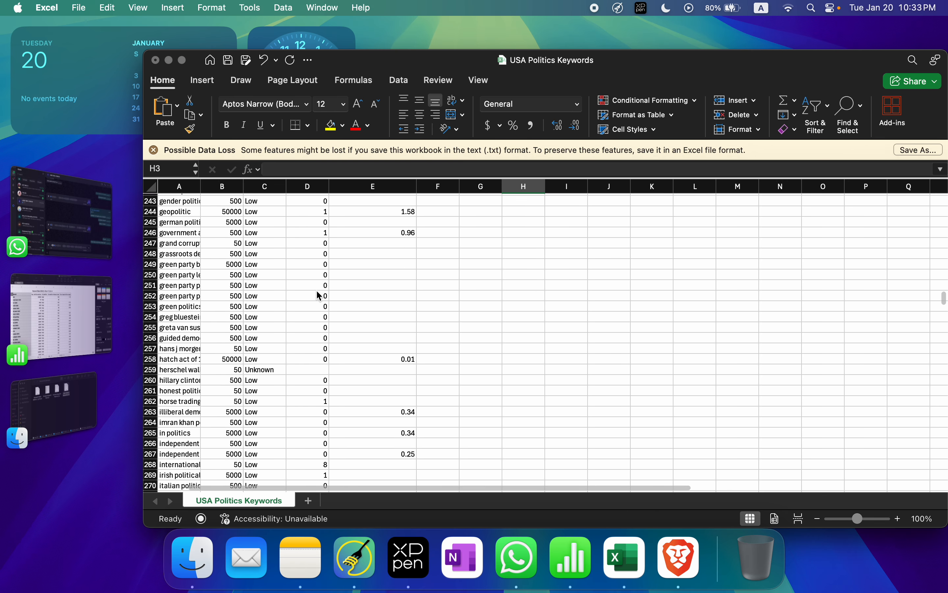
scroll(317, 291, "down", 10)
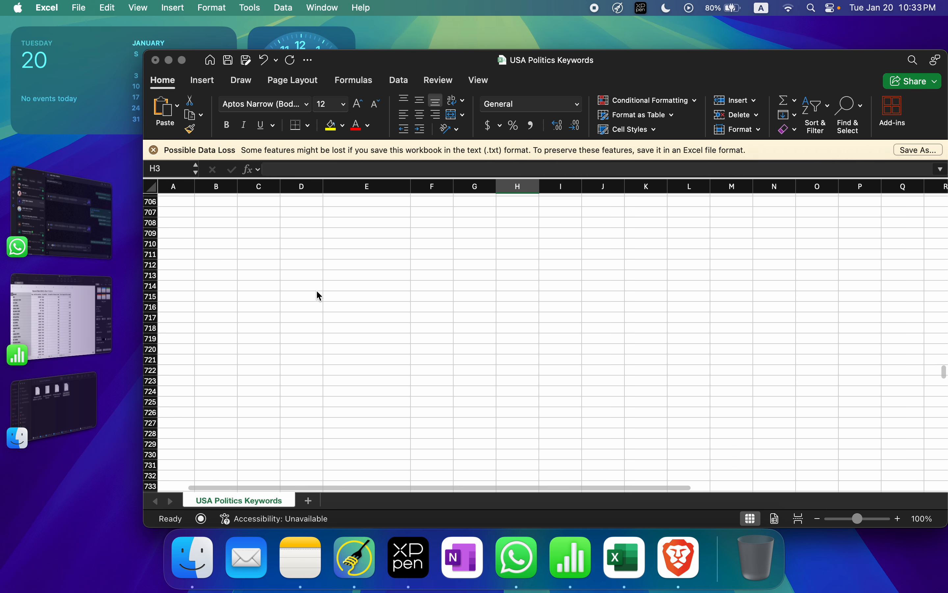
scroll(319, 295, "up", 15)
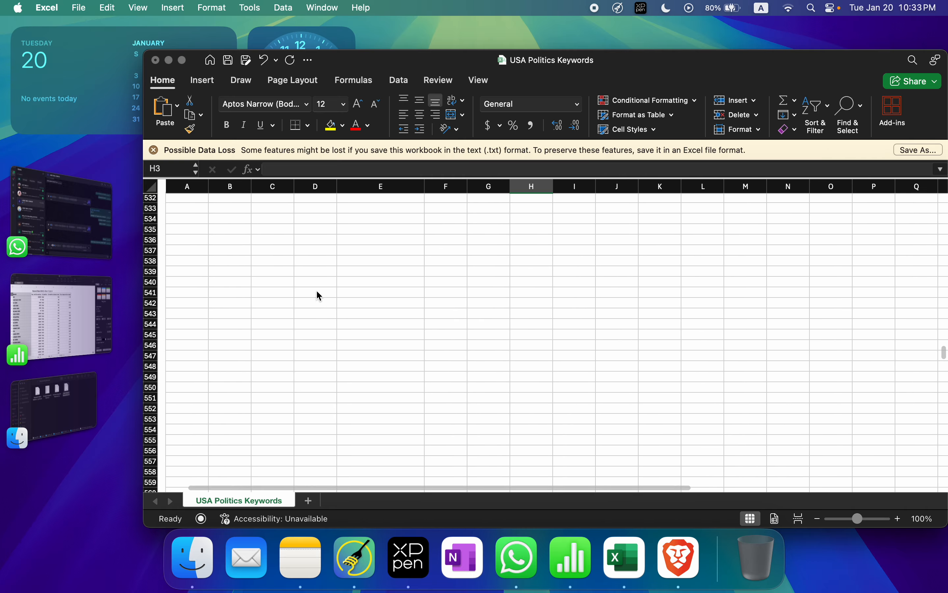
scroll(317, 291, "up", 20)
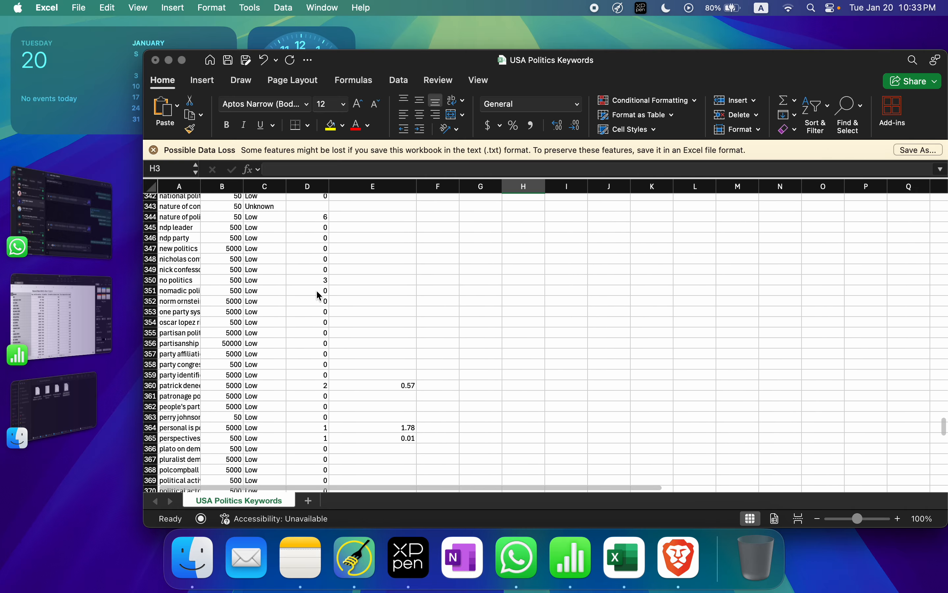
- Add filters to the headings of columns A through E
scroll(317, 291, "up", 18)
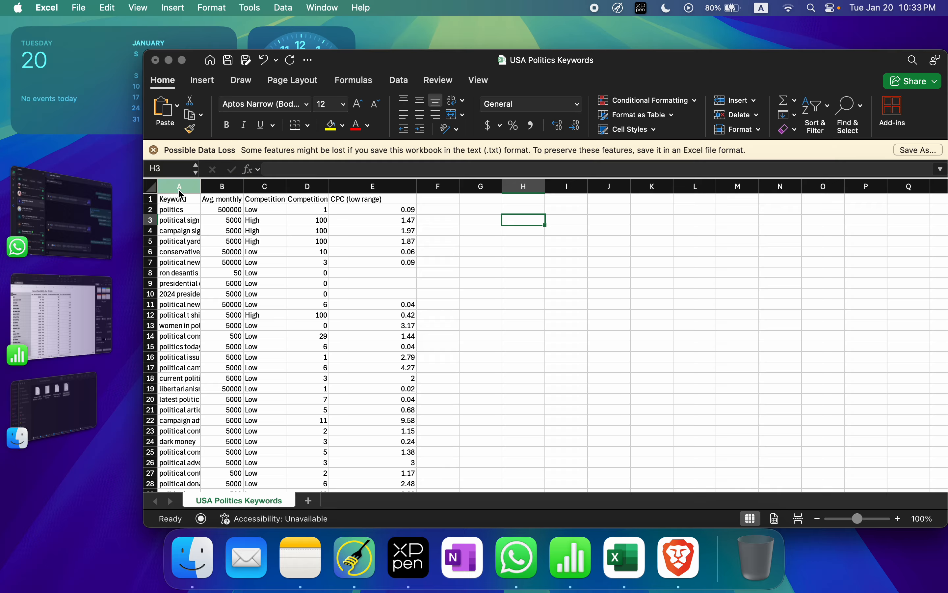
left_click_drag(178, 191, 361, 180)
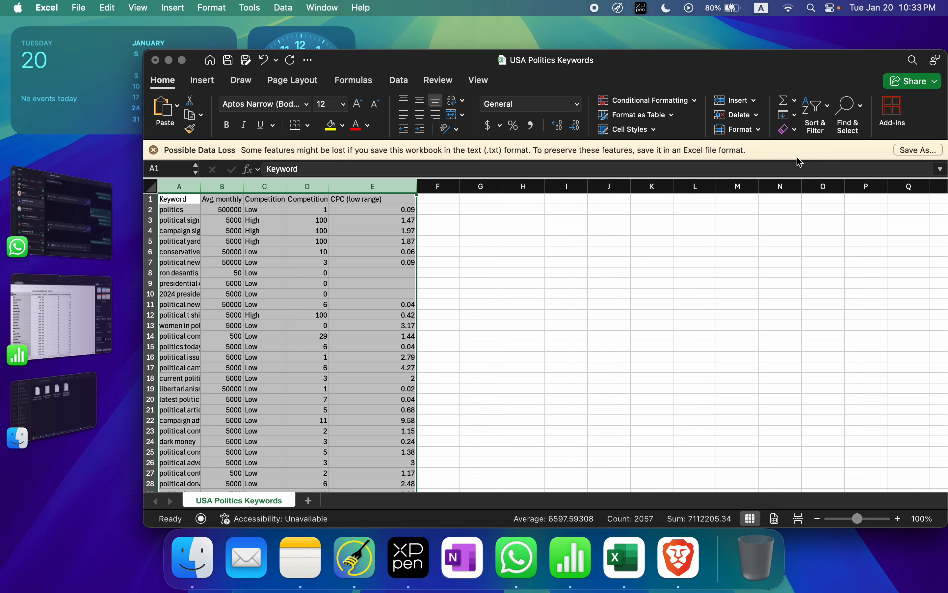
left_click(823, 113)
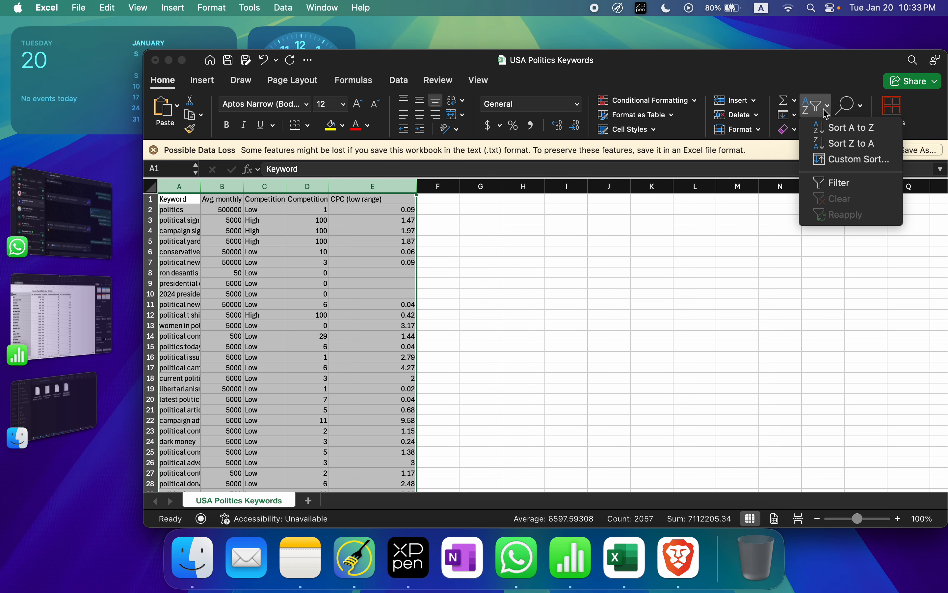
left_click(839, 181)
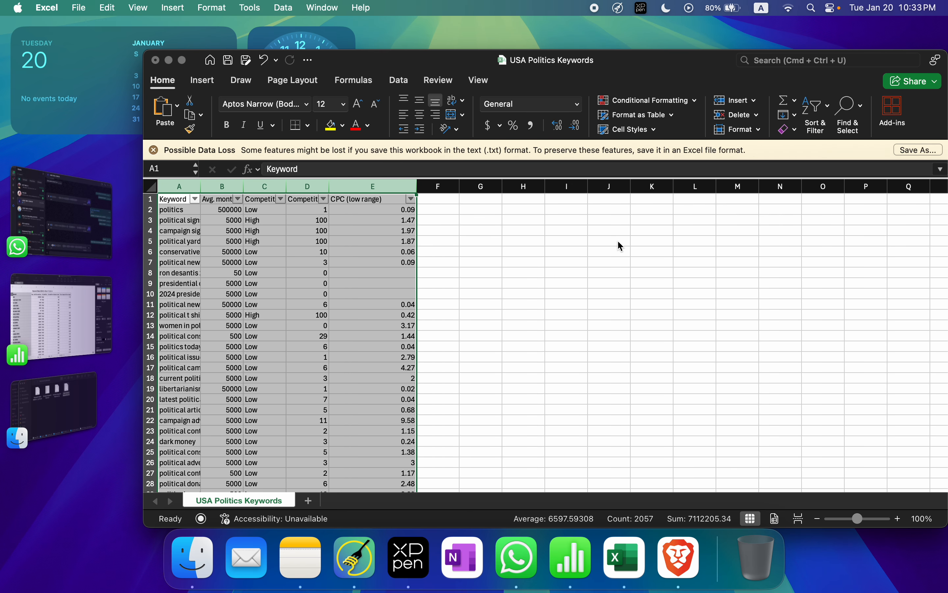
left_click(618, 242)
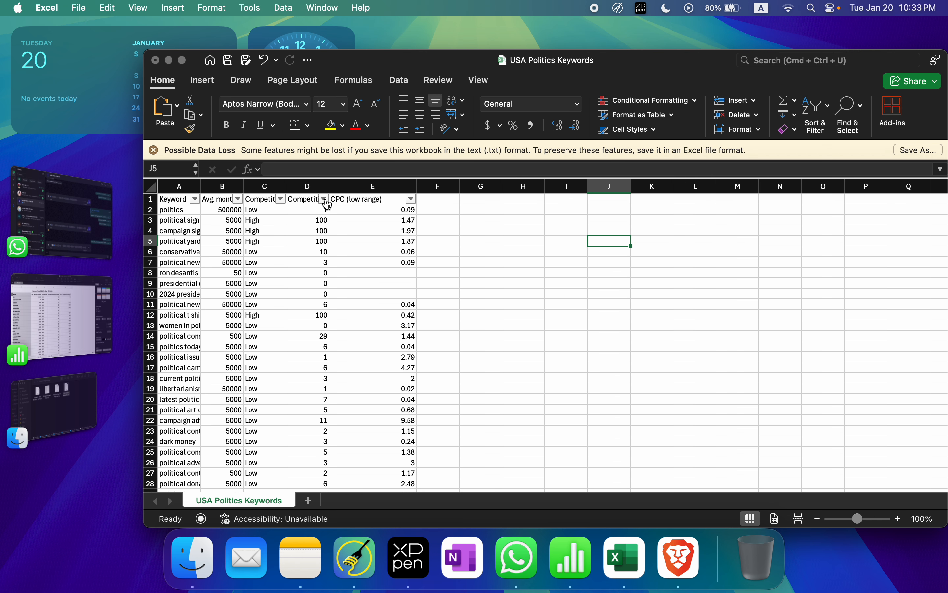
- Filter the Avg. monthly searches column to exclude blanks and the values 500000 and 50000
left_click(238, 198)
scroll(290, 391, "down", 2)
left_click(280, 430)
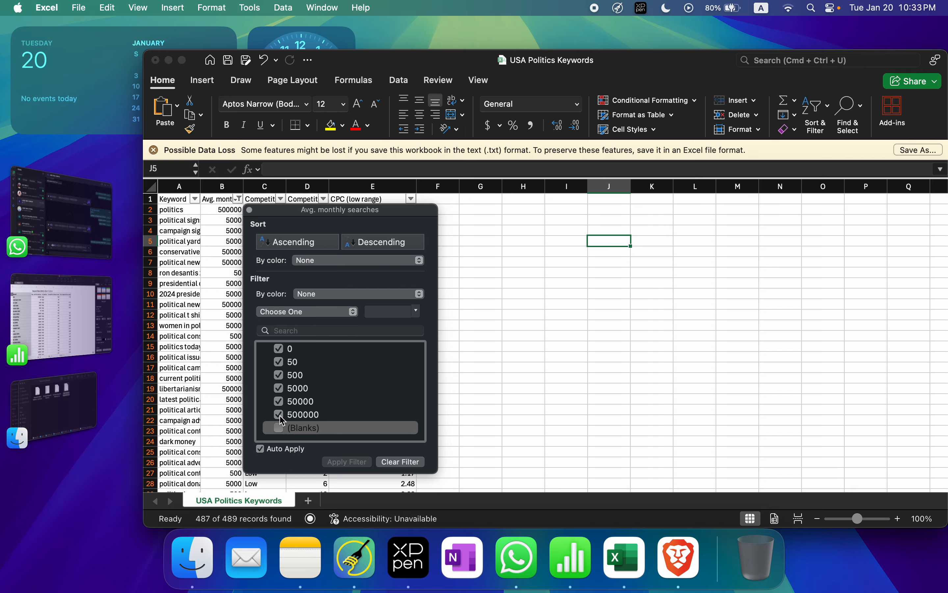
left_click(280, 415)
left_click(288, 402)
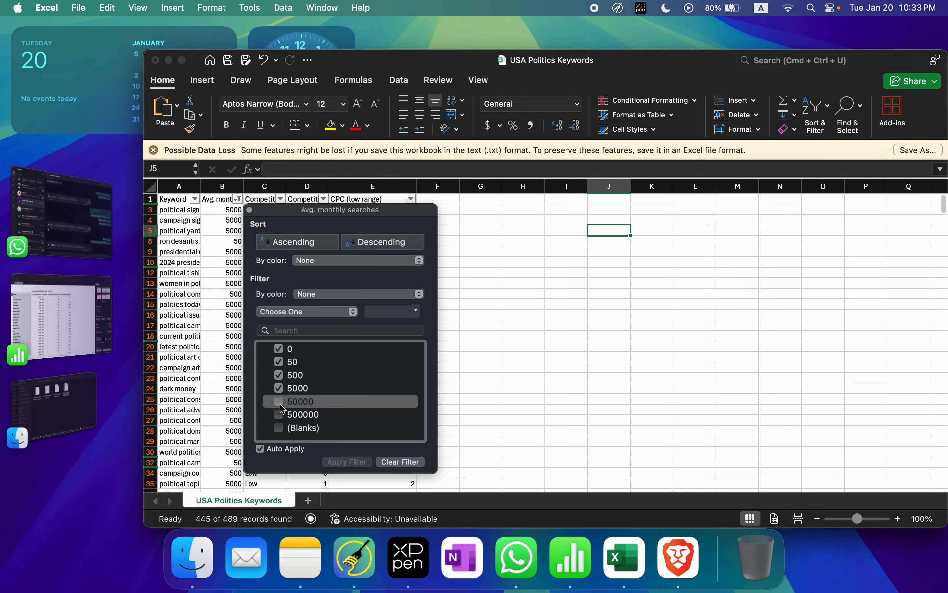
left_click(536, 303)
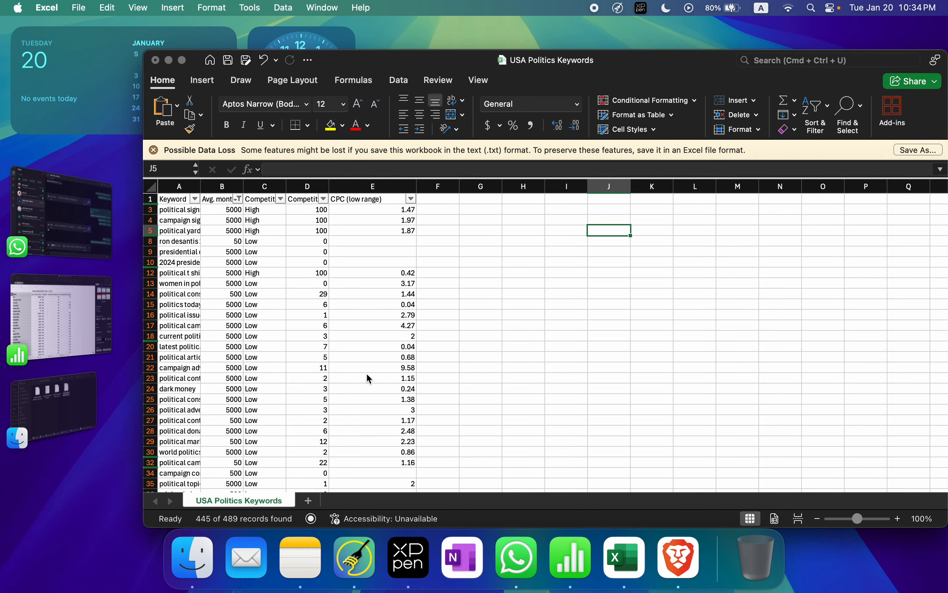
- Review the filtered rows and also exclude 0 and 5000 from Avg. monthly searches, keeping only 50 and 500
scroll(328, 372, "down", 10)
scroll(328, 374, "down", 20)
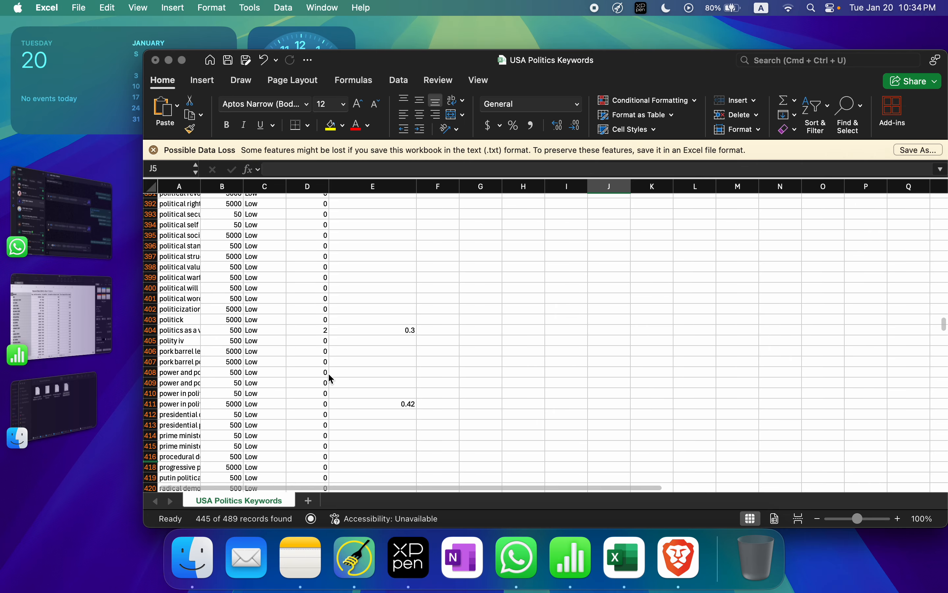
scroll(328, 375, "up", 20)
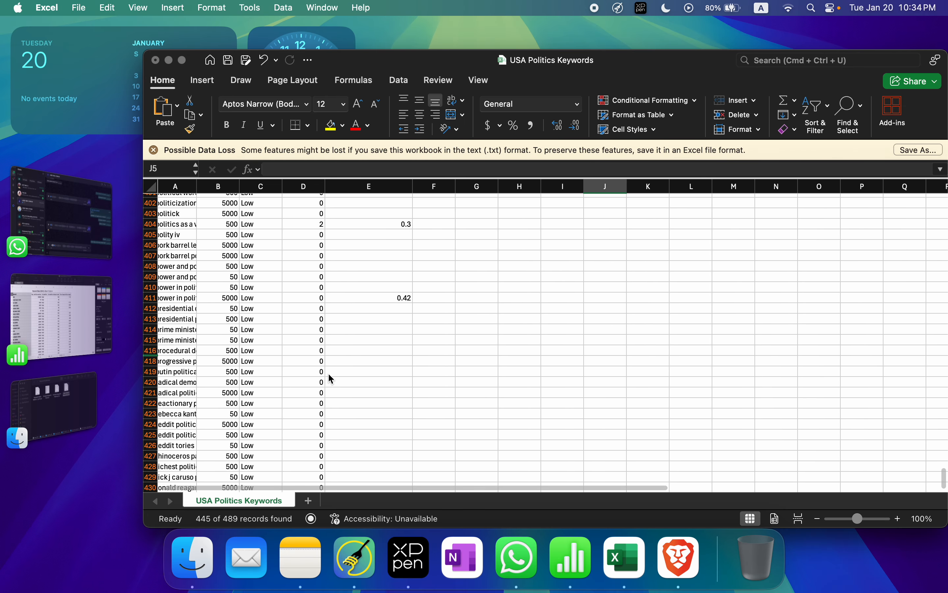
scroll(329, 374, "up", 20)
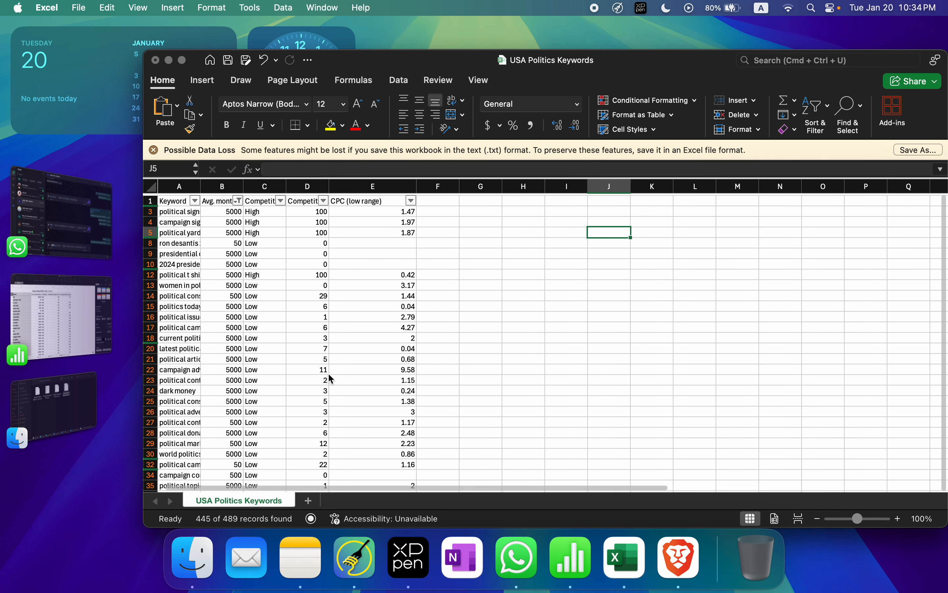
scroll(241, 206, "up", 1)
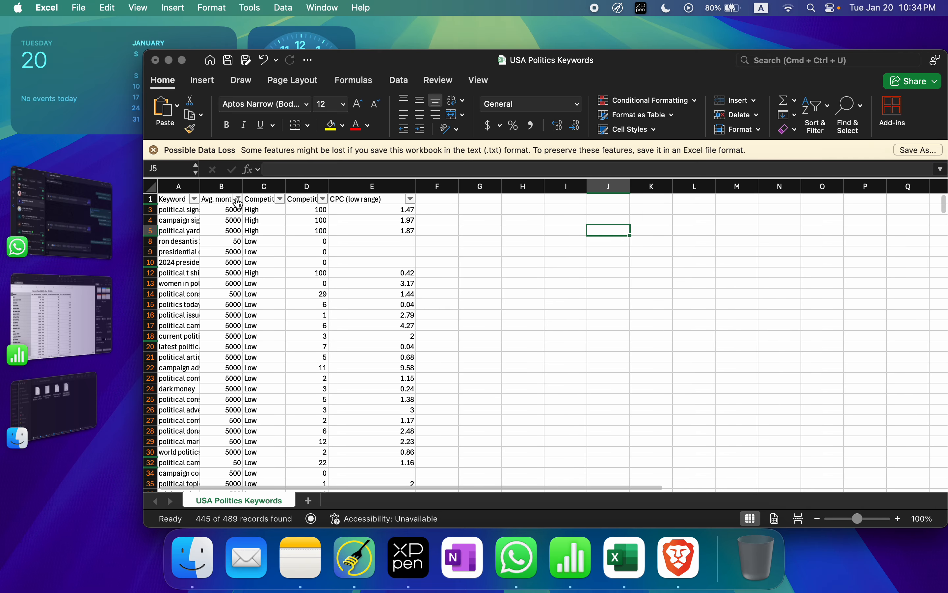
left_click(237, 199)
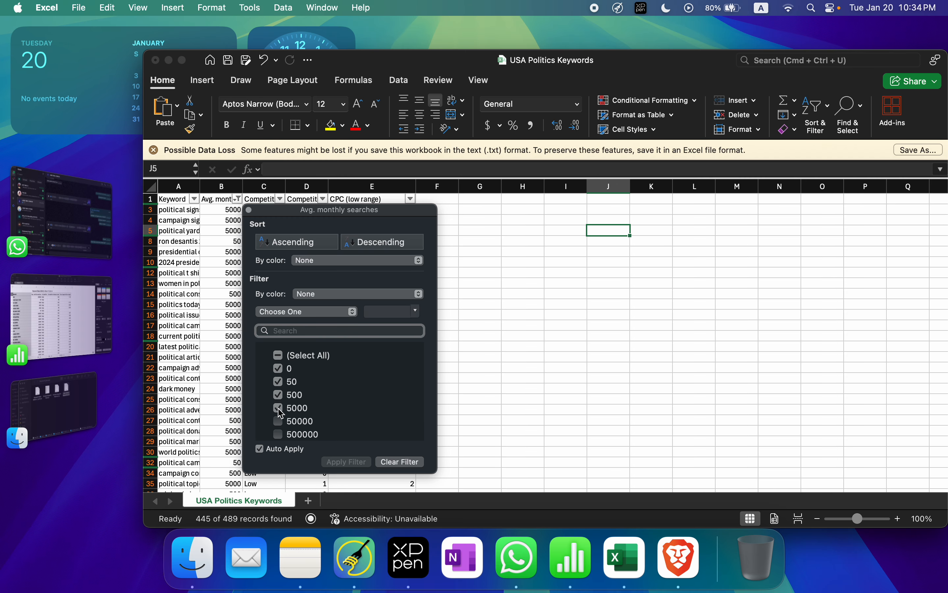
left_click(278, 369)
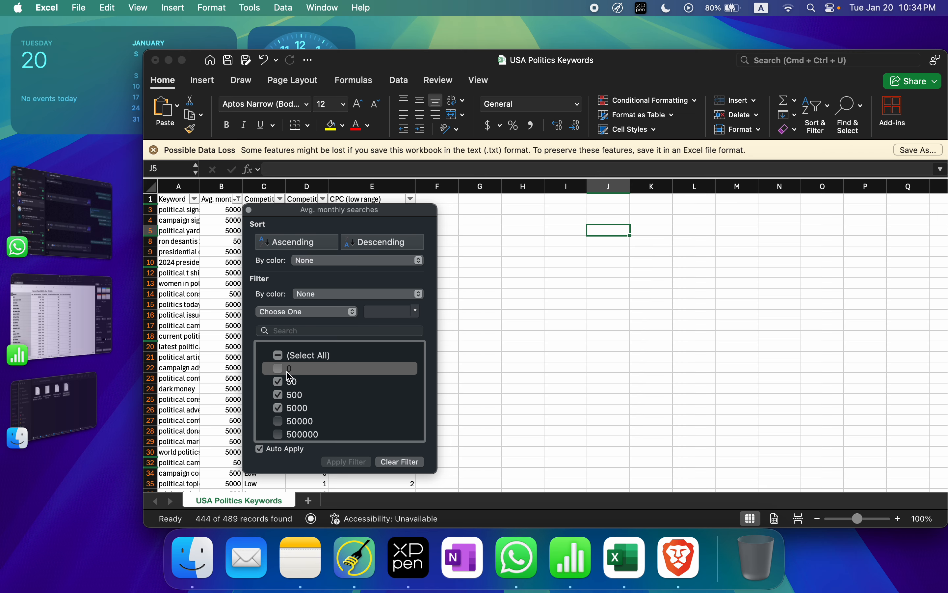
left_click(279, 410)
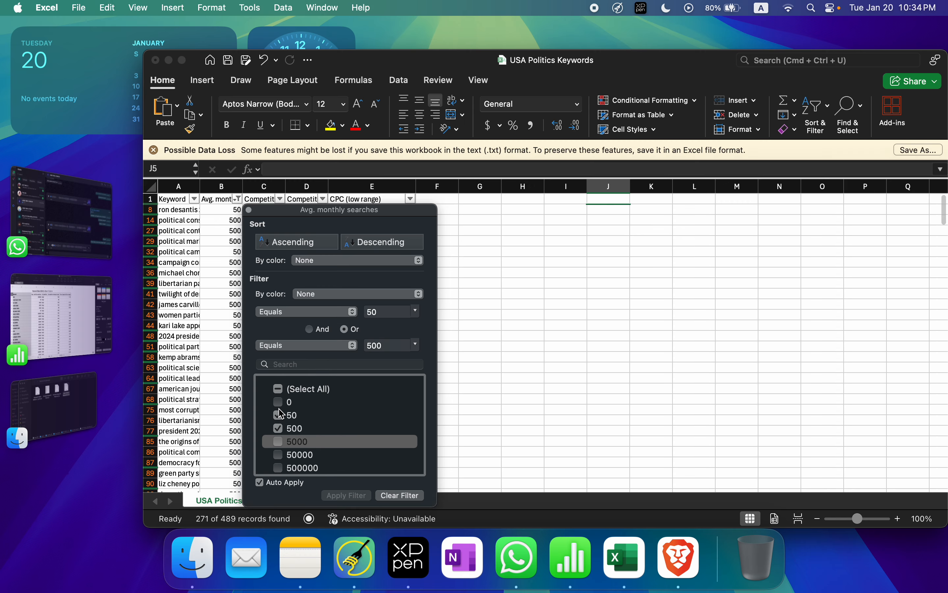
left_click(517, 304)
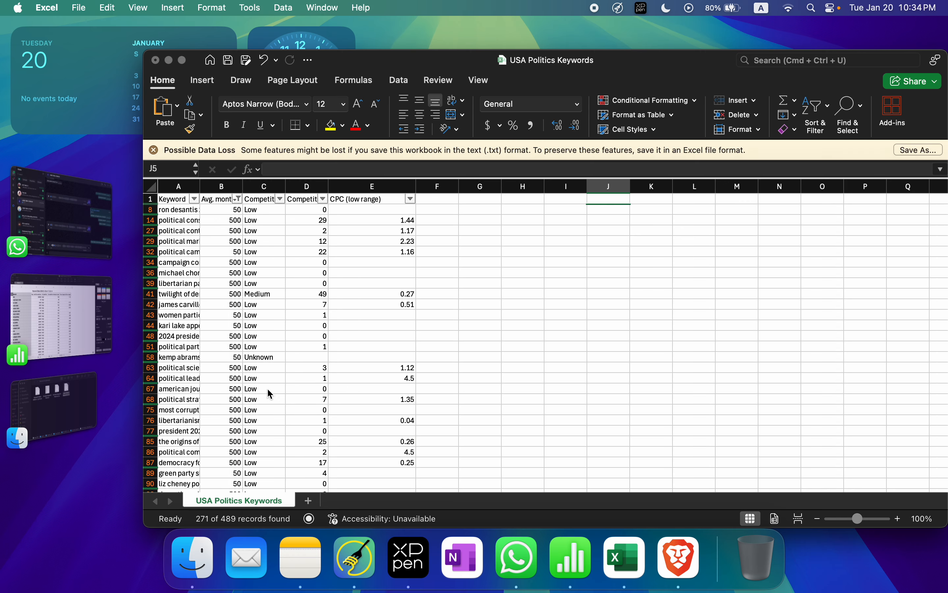
- Review the remaining rows and filter the Competition column to exclude Unknown, keeping Low and Medium
scroll(253, 394, "down", 20)
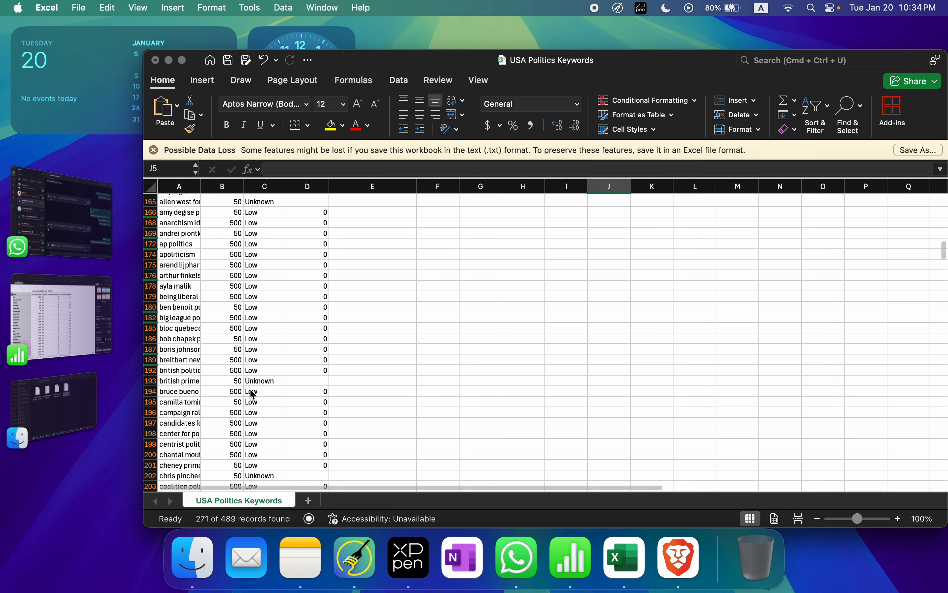
scroll(252, 392, "down", 20)
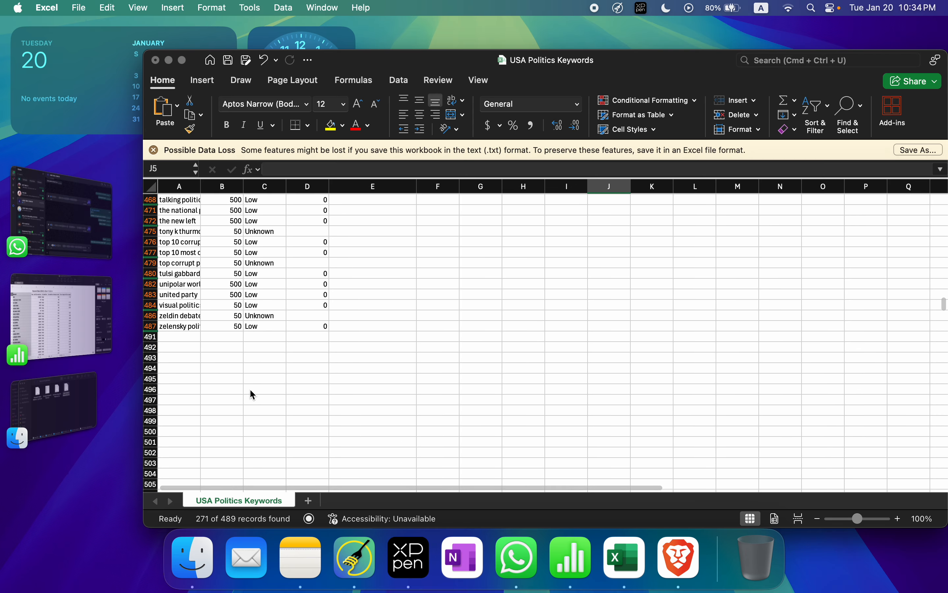
scroll(253, 394, "up", 8)
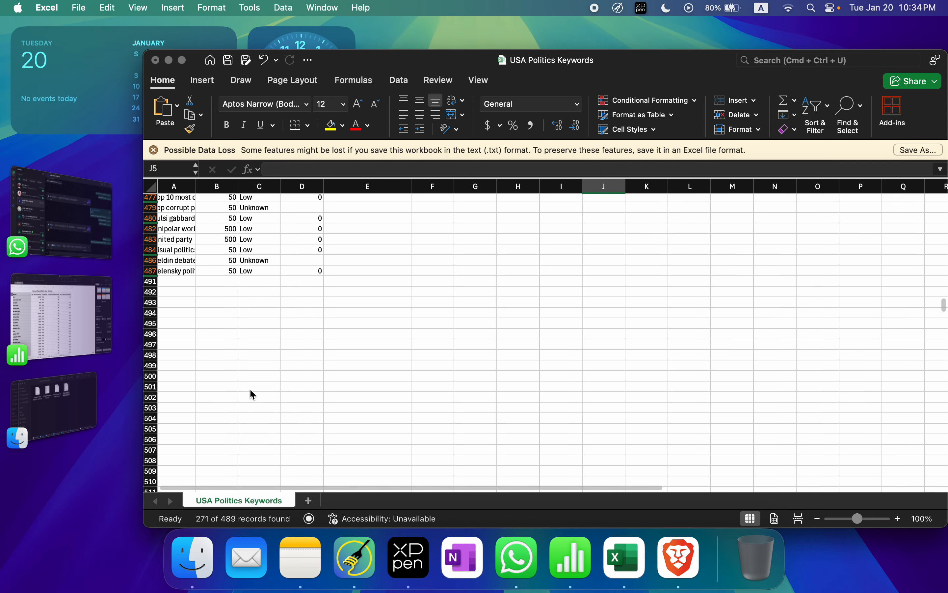
scroll(253, 394, "up", 20)
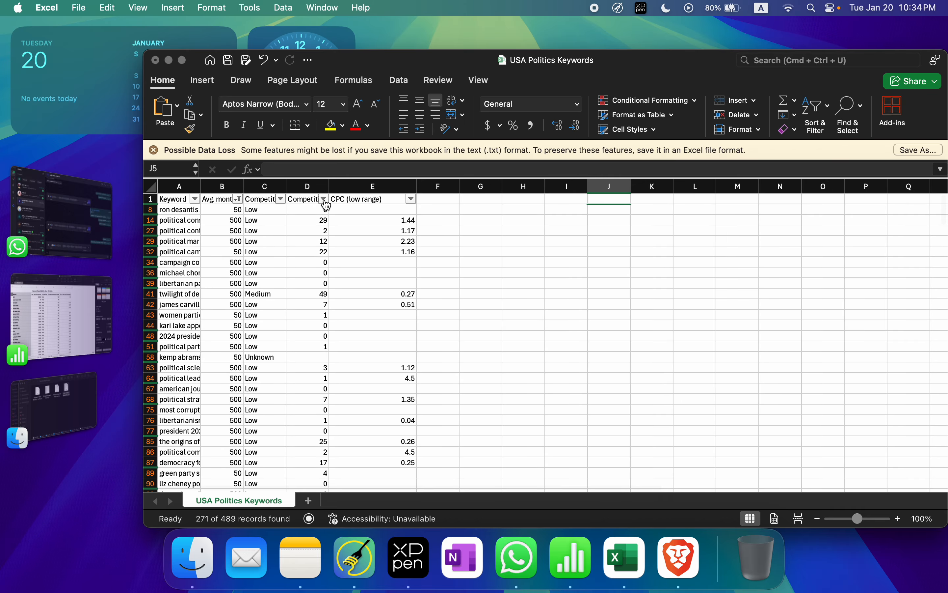
left_click(324, 199)
left_click(259, 355)
left_click(280, 199)
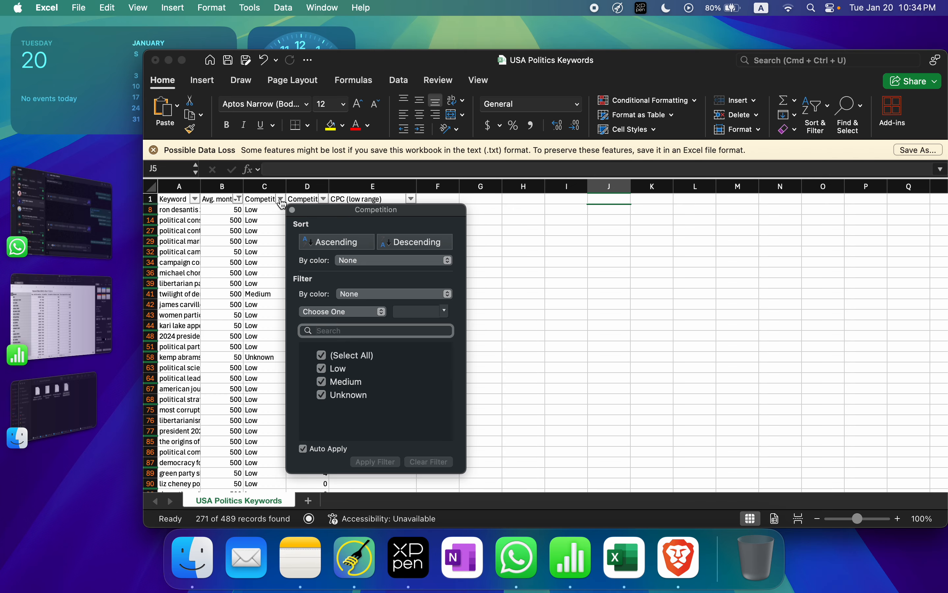
left_click(322, 395)
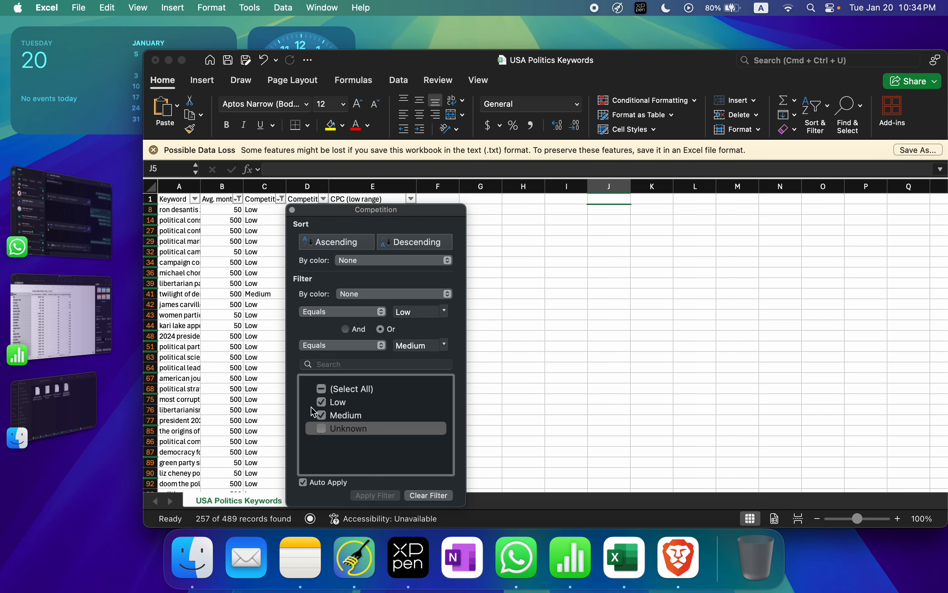
left_click(572, 302)
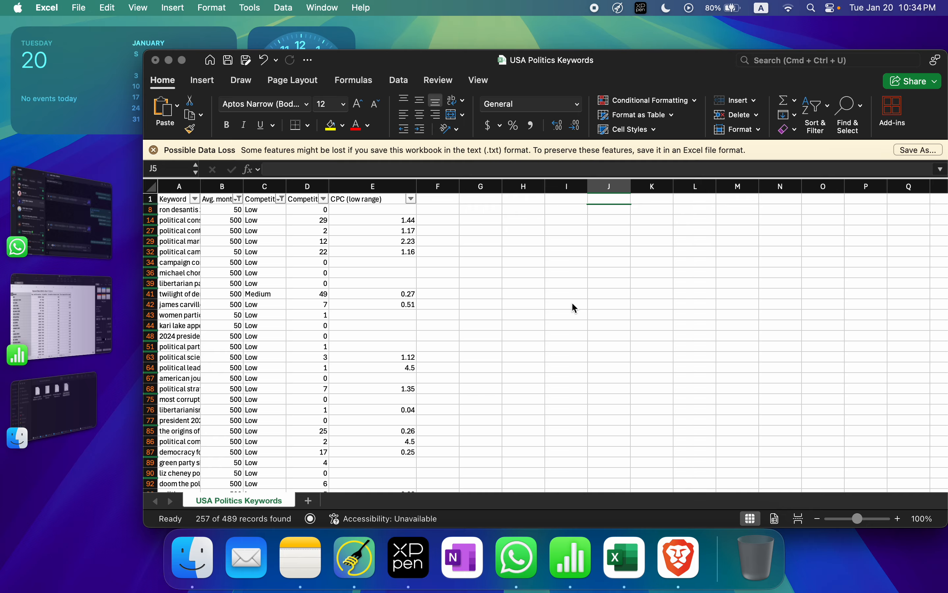
- Filter the Competition (indexed value) column to exclude the values 0, 1, 3, 4 and 5
scroll(281, 382, "down", 10)
scroll(281, 383, "up", 10)
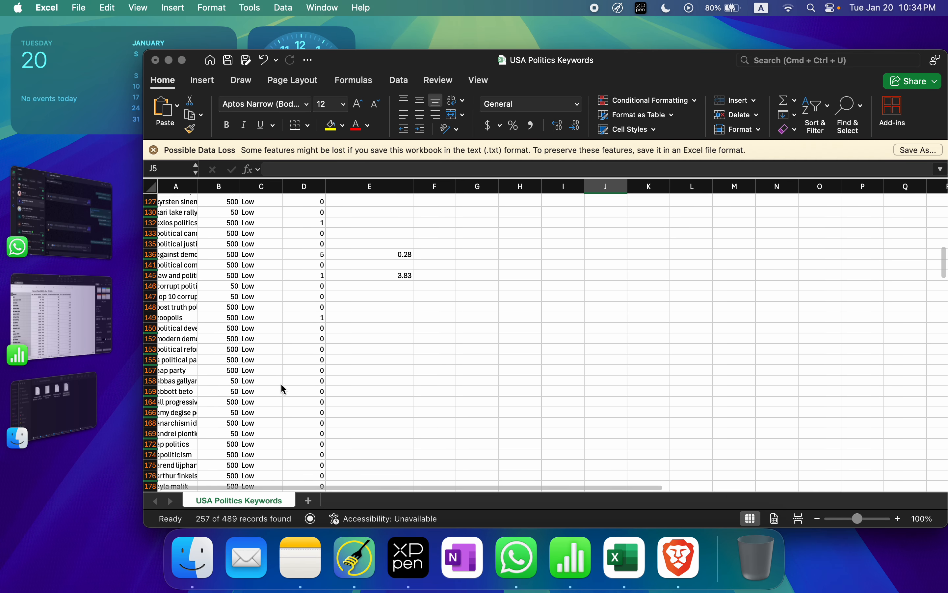
left_click(317, 196)
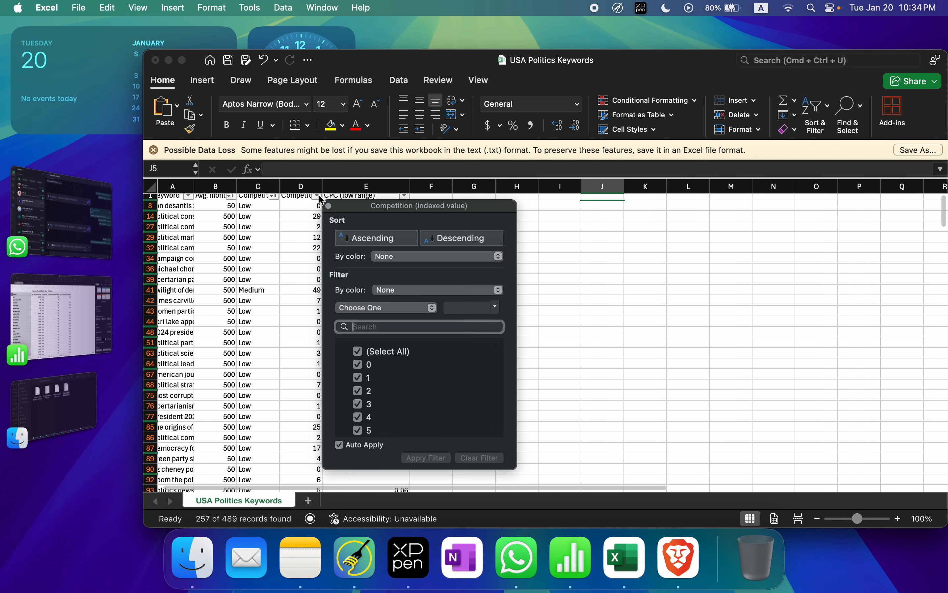
scroll(378, 428, "down", 5)
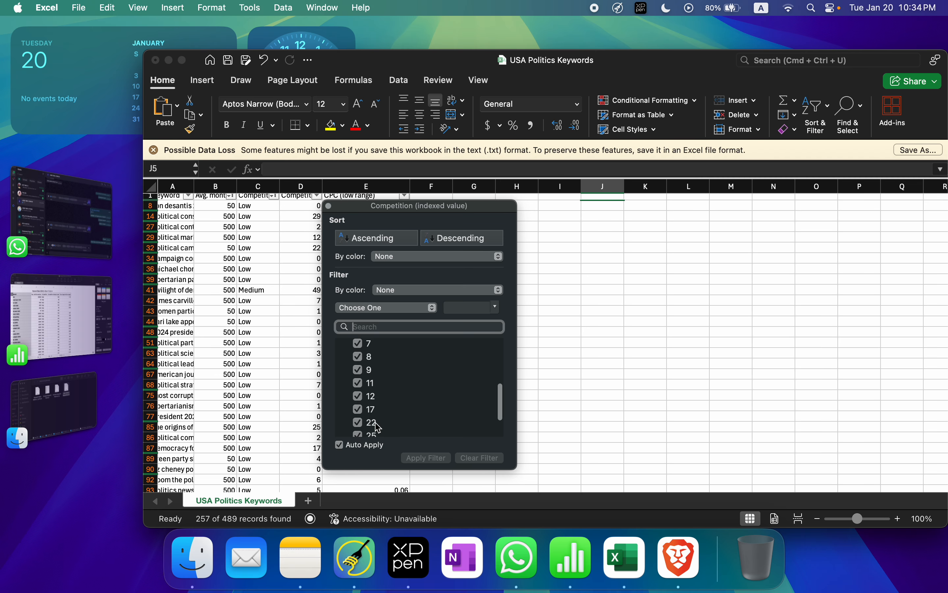
scroll(378, 428, "up", 5)
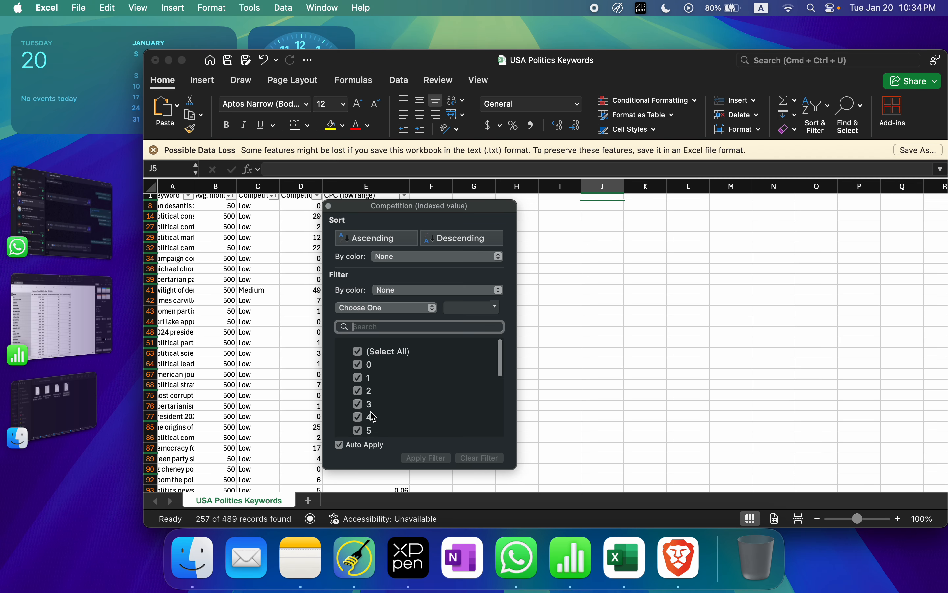
left_click(357, 366)
left_click(357, 378)
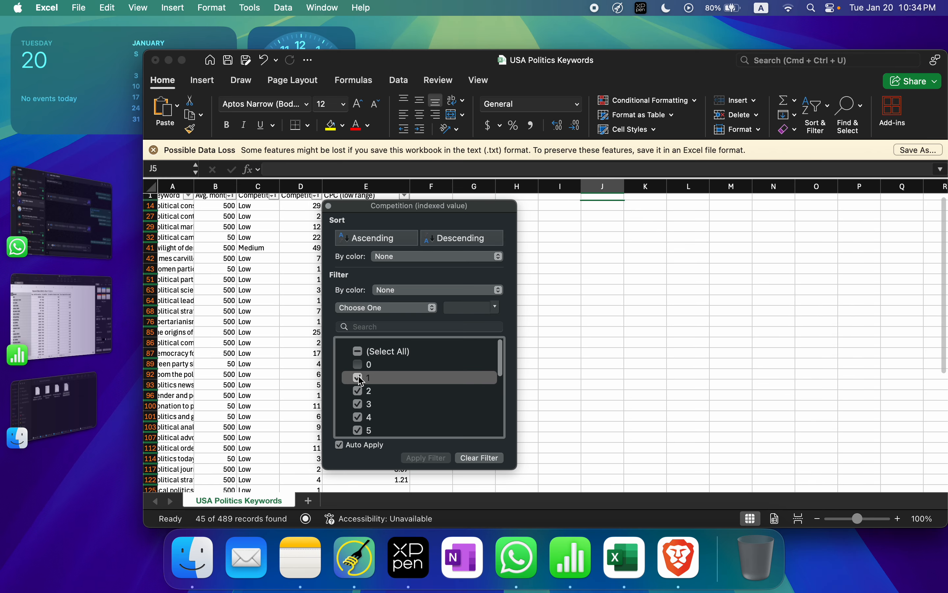
scroll(359, 377, "down", 2)
left_click(358, 349)
left_click(358, 363)
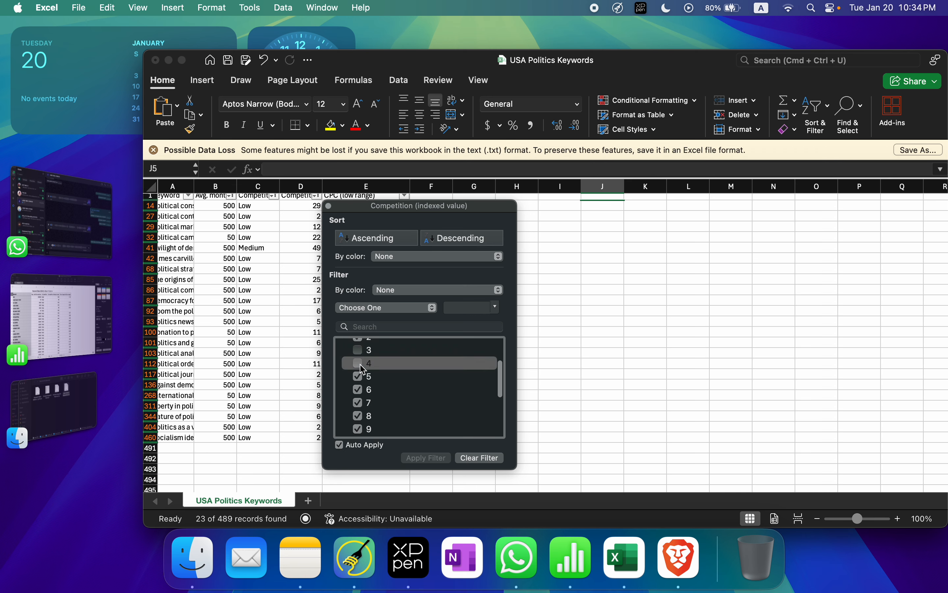
left_click(358, 376)
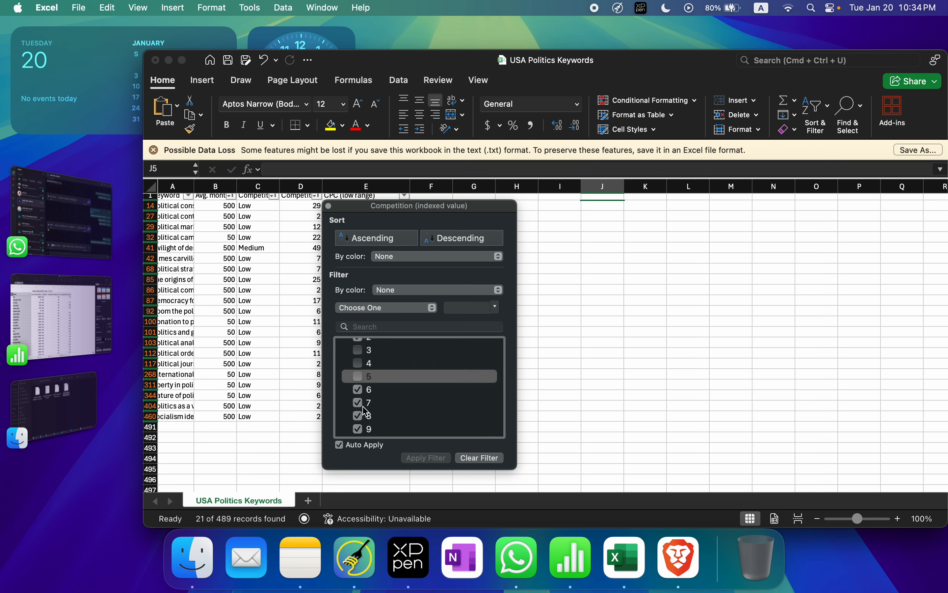
- Exclude 49 from the Competition (indexed value) filter, check the remaining values and close the filter settings
scroll(366, 411, "down", 5)
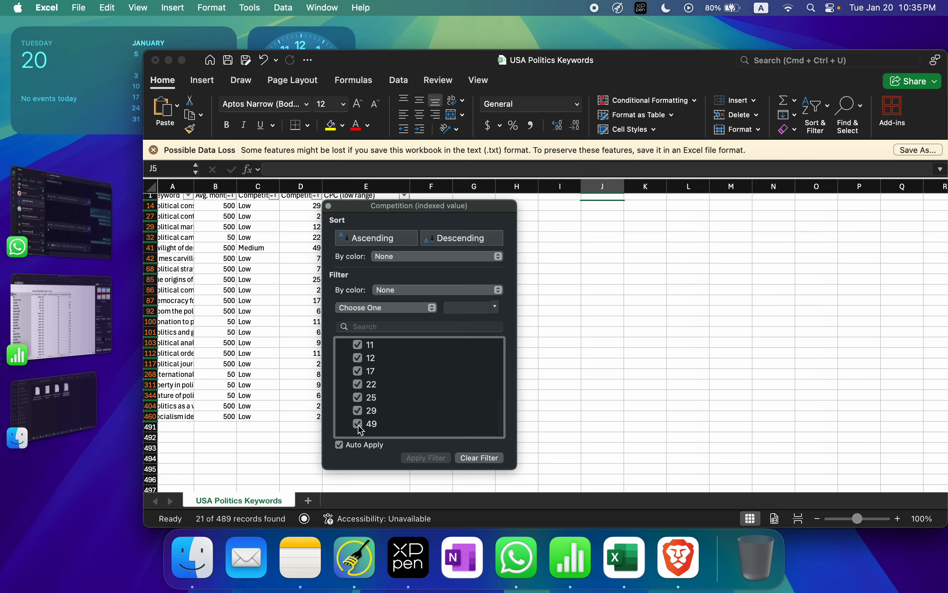
left_click(360, 428)
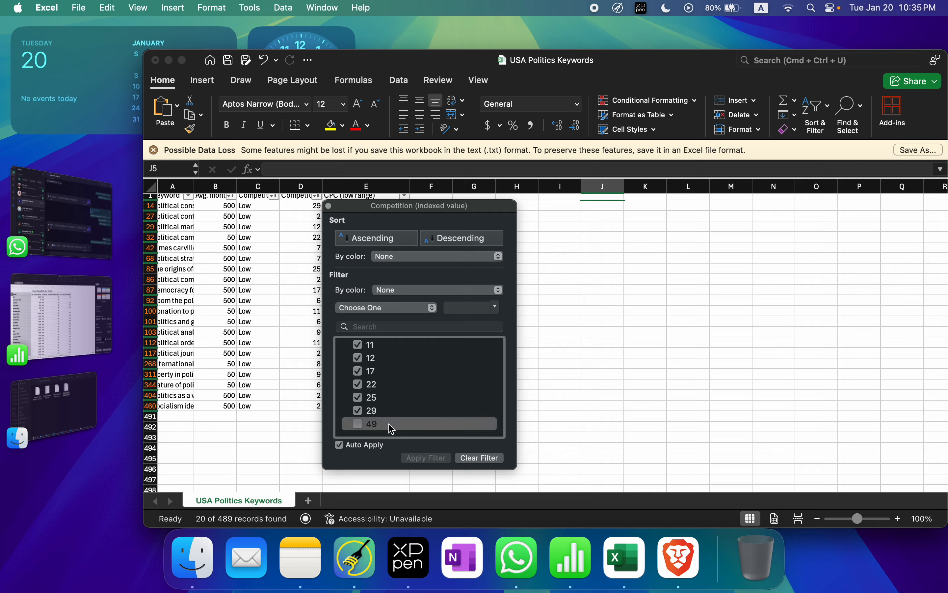
scroll(384, 388, "up", 3)
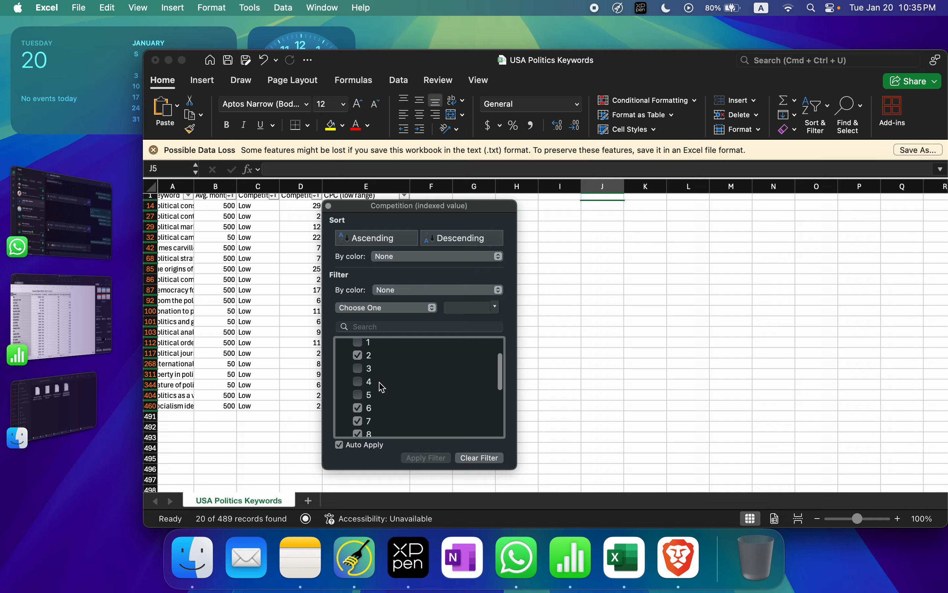
scroll(383, 387, "down", 2)
scroll(383, 387, "up", 5)
scroll(383, 387, "down", 6)
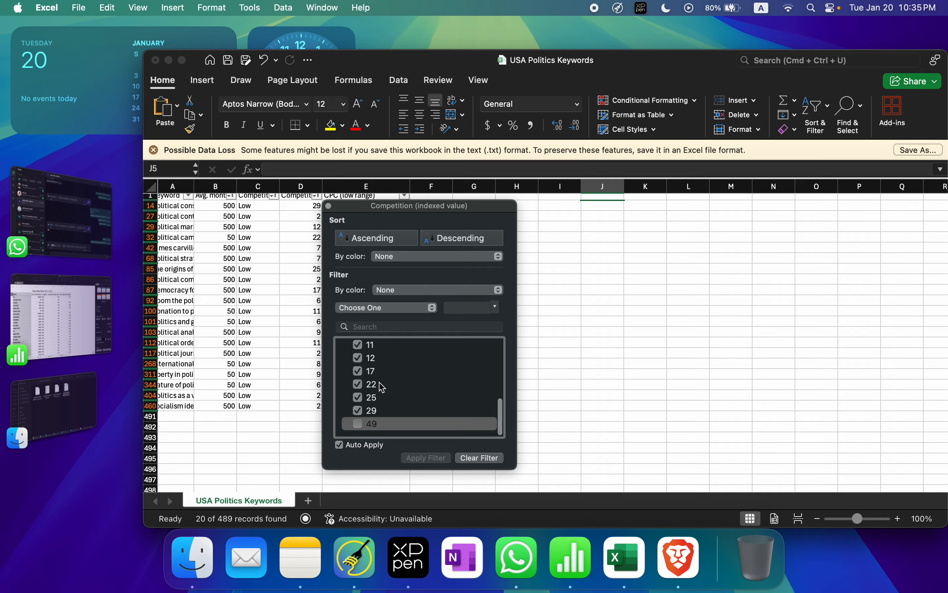
left_click(534, 364)
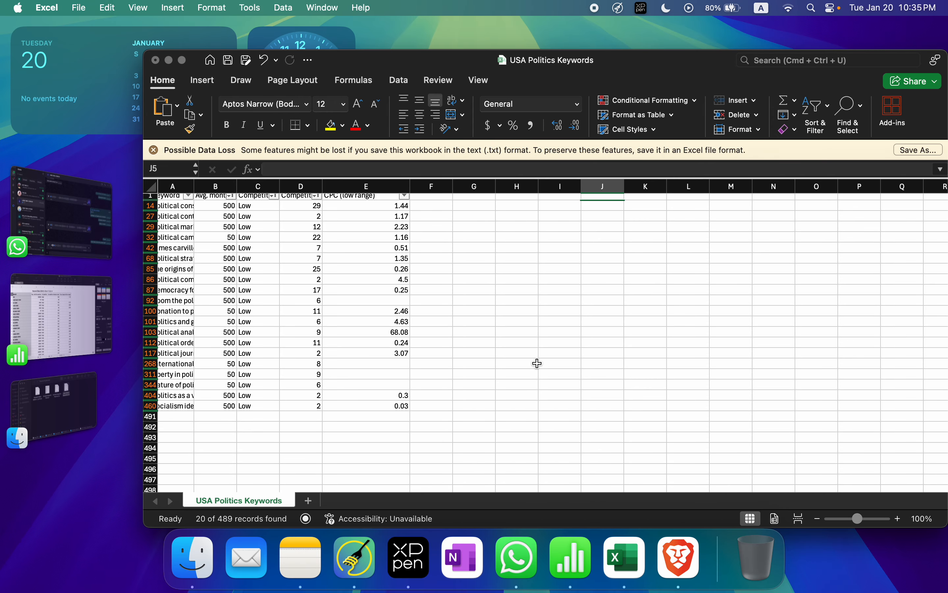
- Review the remaining keyword rows and filter the CPC (low range) column to exclude blank values
scroll(246, 405, "left", 1)
scroll(246, 405, "up", 1)
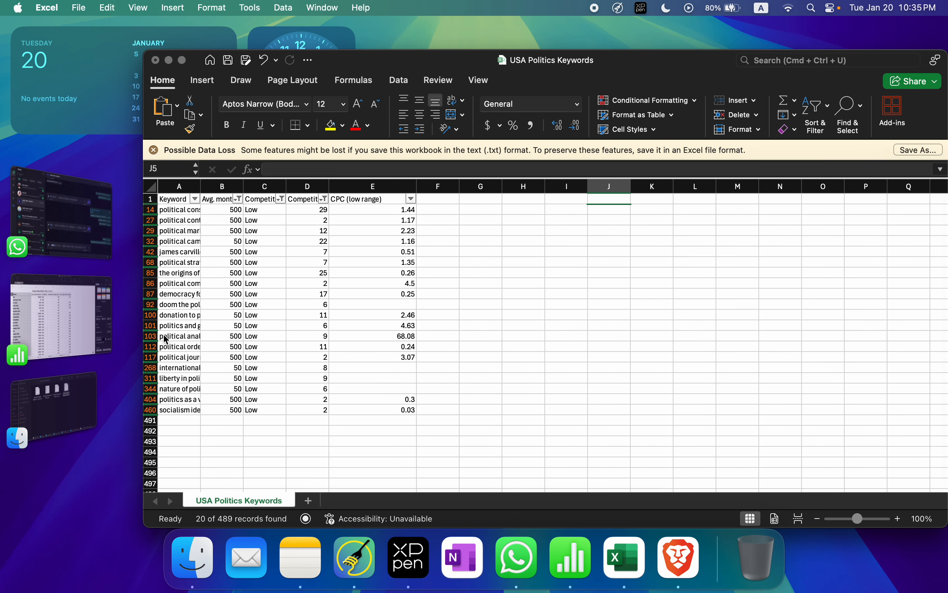
scroll(235, 342, "up", 1)
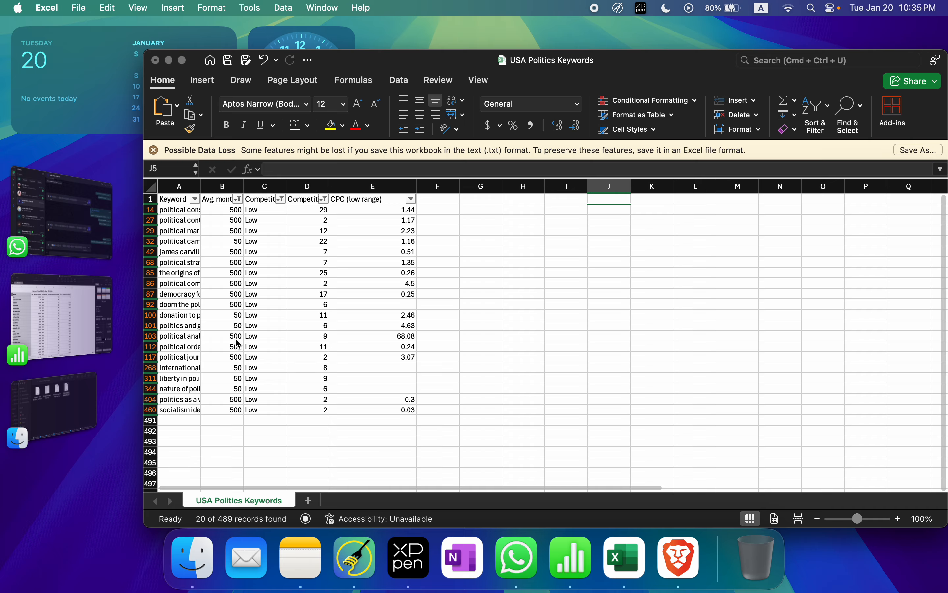
left_click(412, 200)
scroll(456, 433, "down", 10)
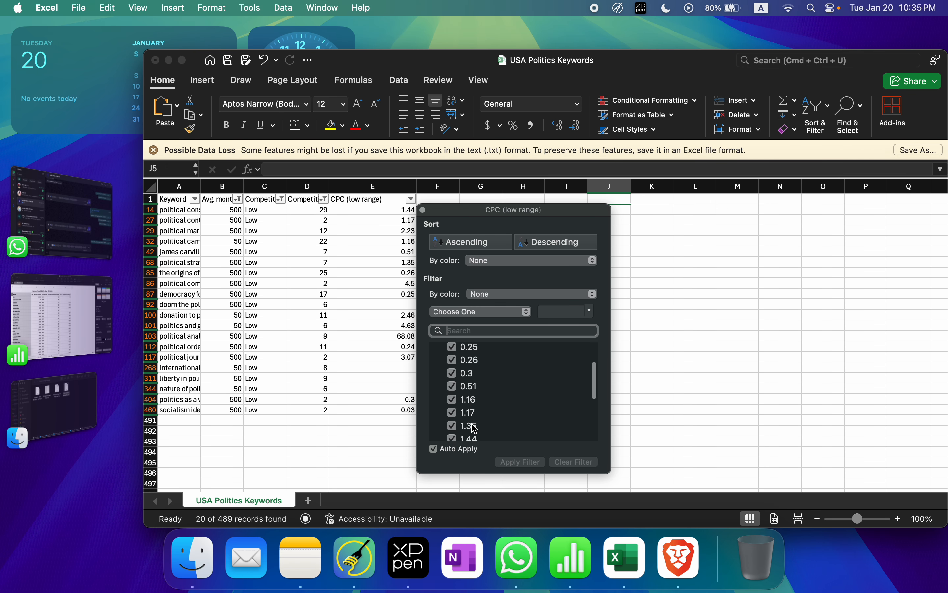
left_click(452, 428)
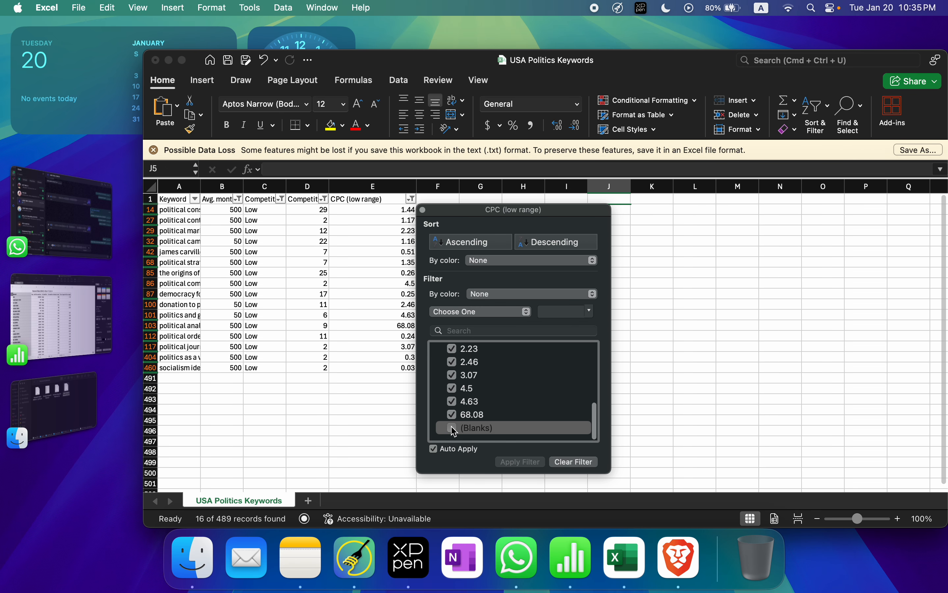
left_click(684, 341)
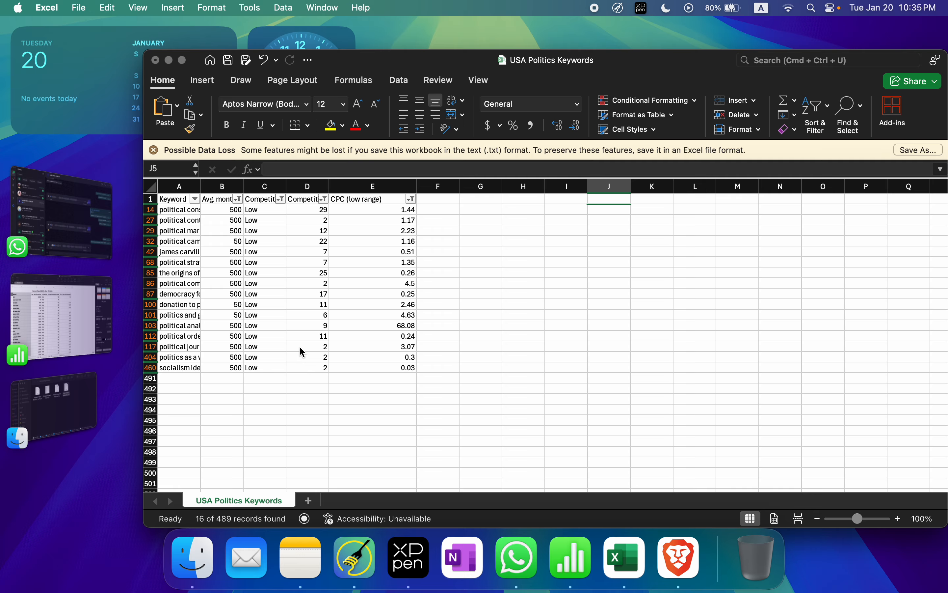
key("super+shift+5")
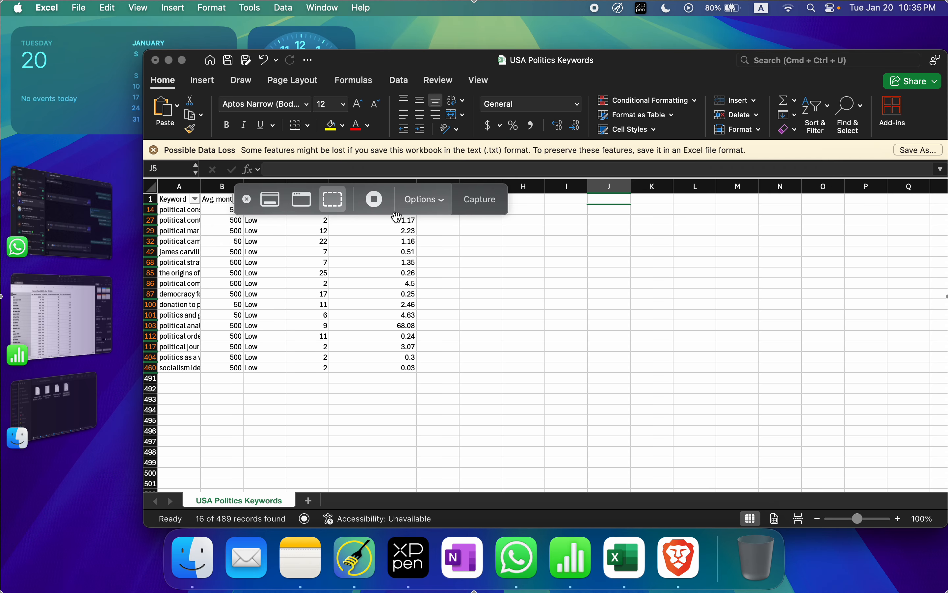